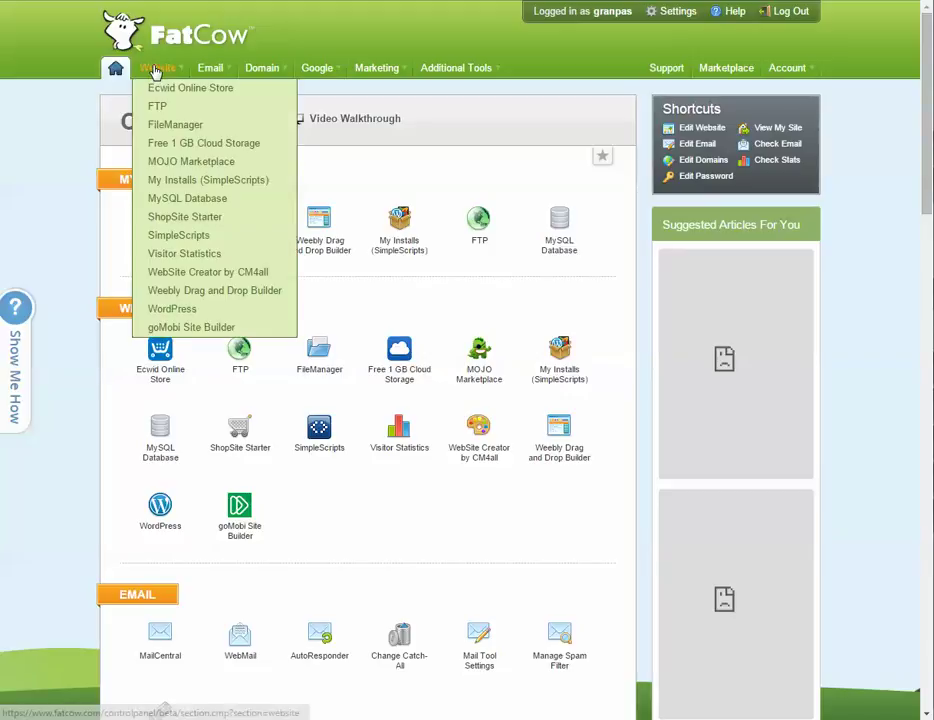
Download products_2015-09-10_12-45.csv from the FatCow FileManager and open it.
left_click(165, 128)
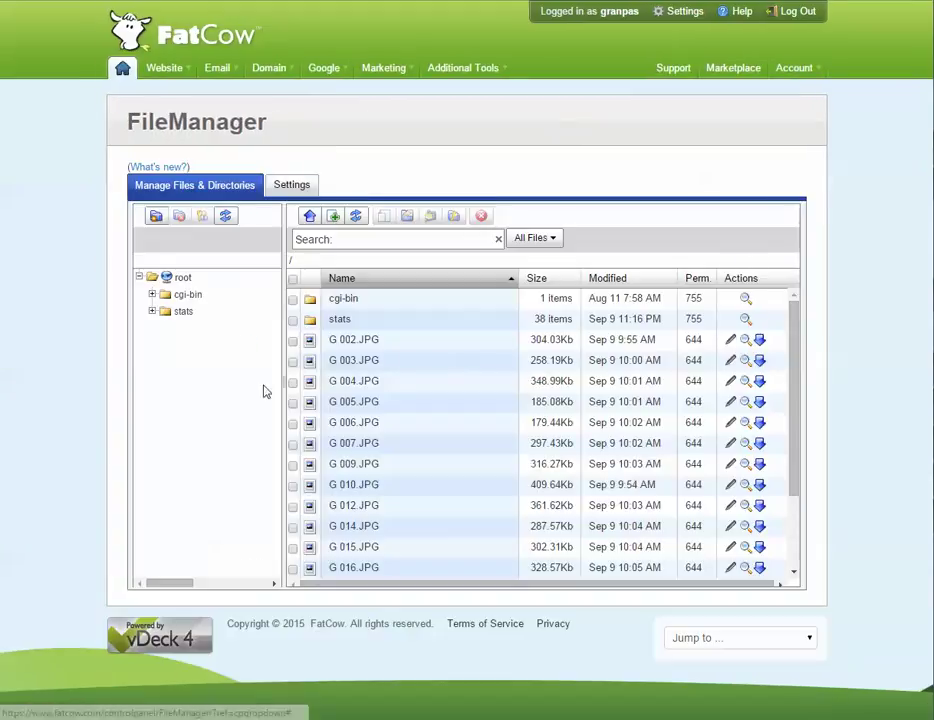
scroll(392, 369, "down", 3)
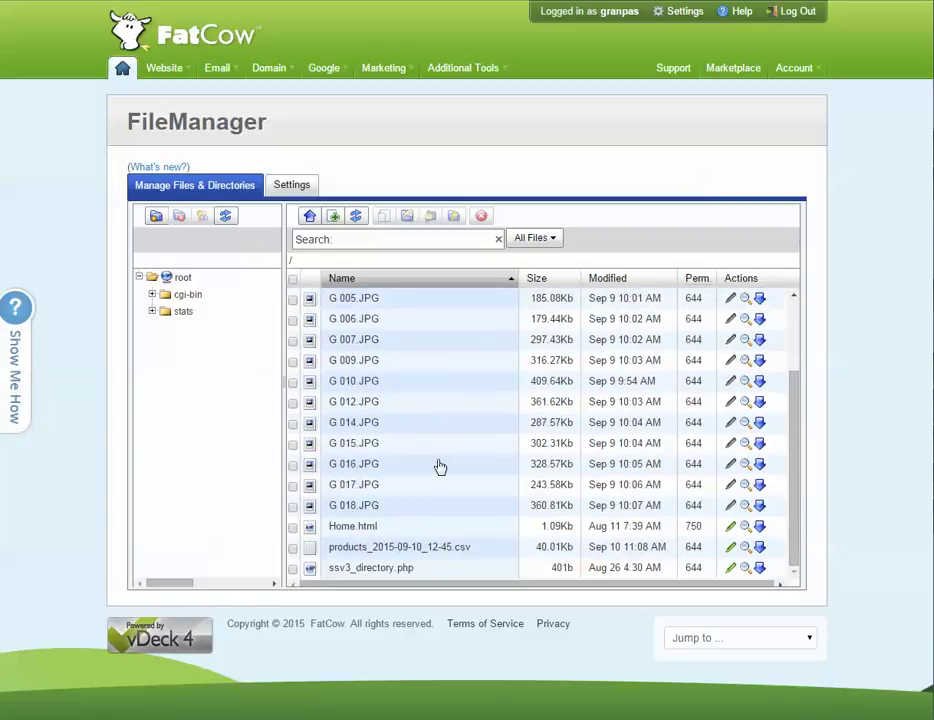
left_click(363, 550)
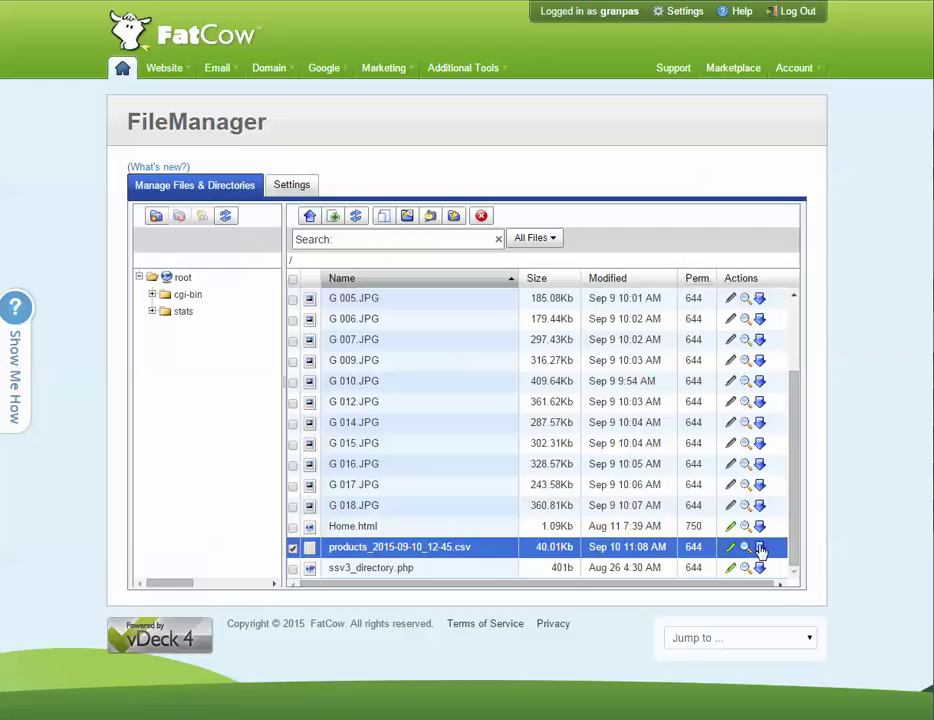
left_click(760, 548)
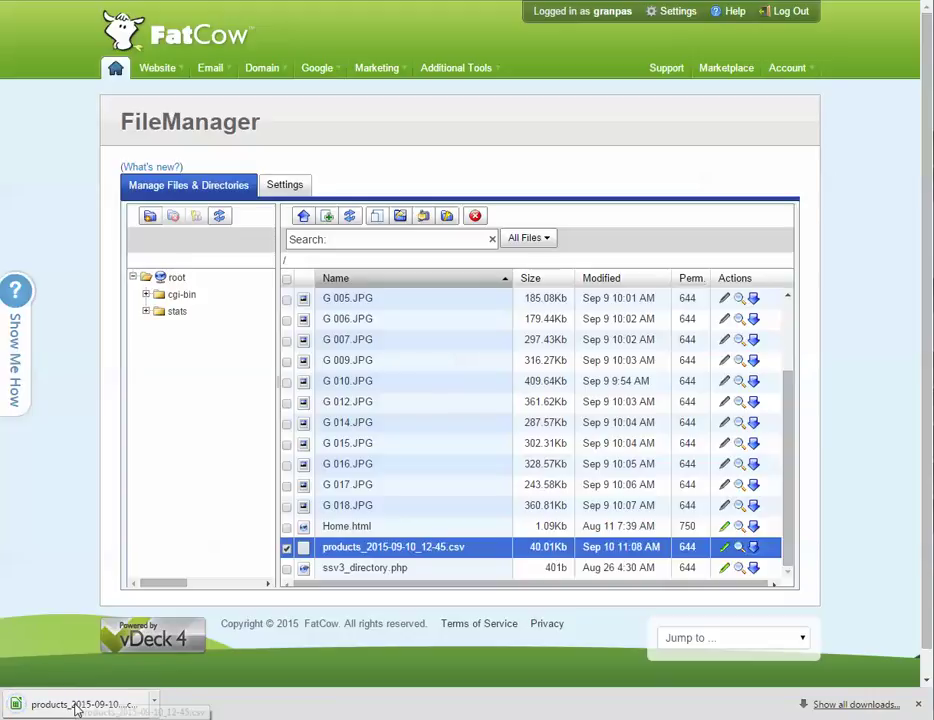
left_click(120, 705)
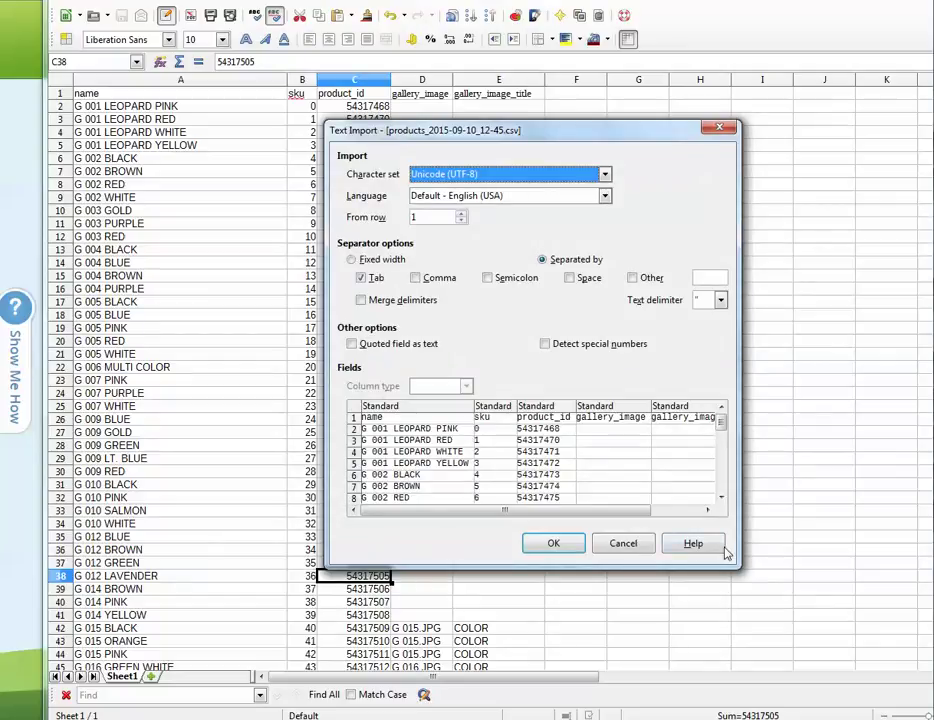
Accept the default Text Import settings to load the products CSV into Calc.
left_click(623, 543)
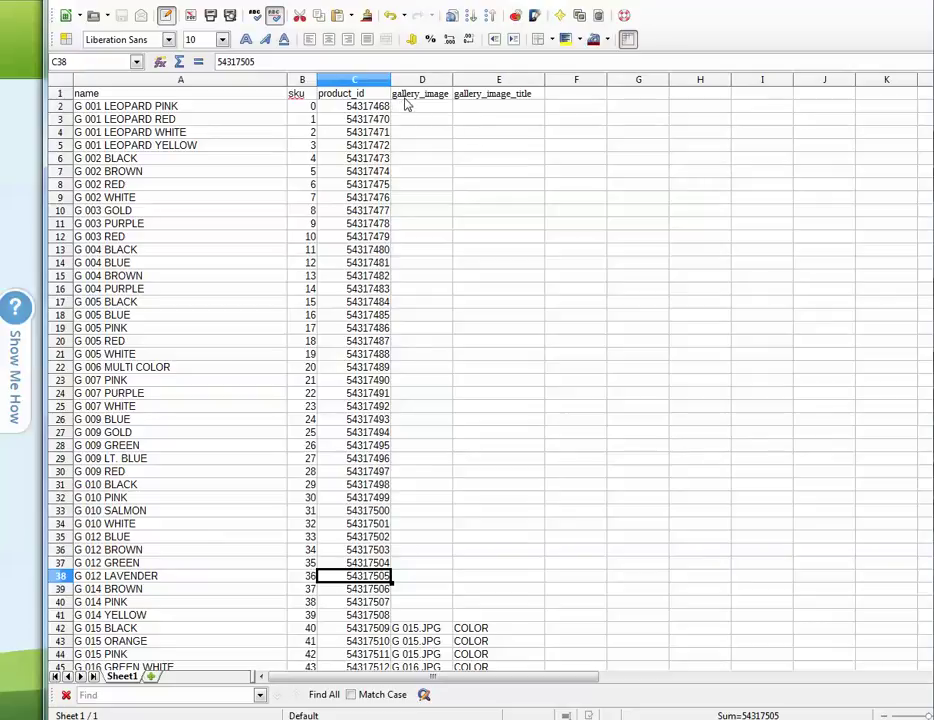
Check the G 015.JPG gallery image in row 42, then switch to the image folder.
scroll(385, 415, "down", 2)
scroll(385, 415, "down", 3)
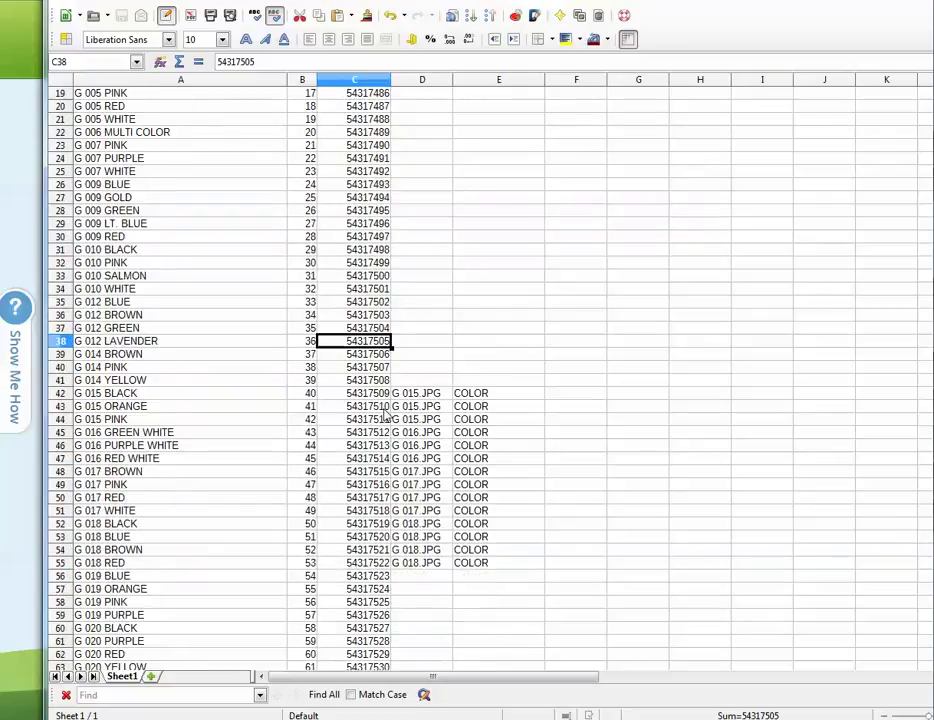
scroll(400, 405, "up", 2)
scroll(408, 402, "up", 4)
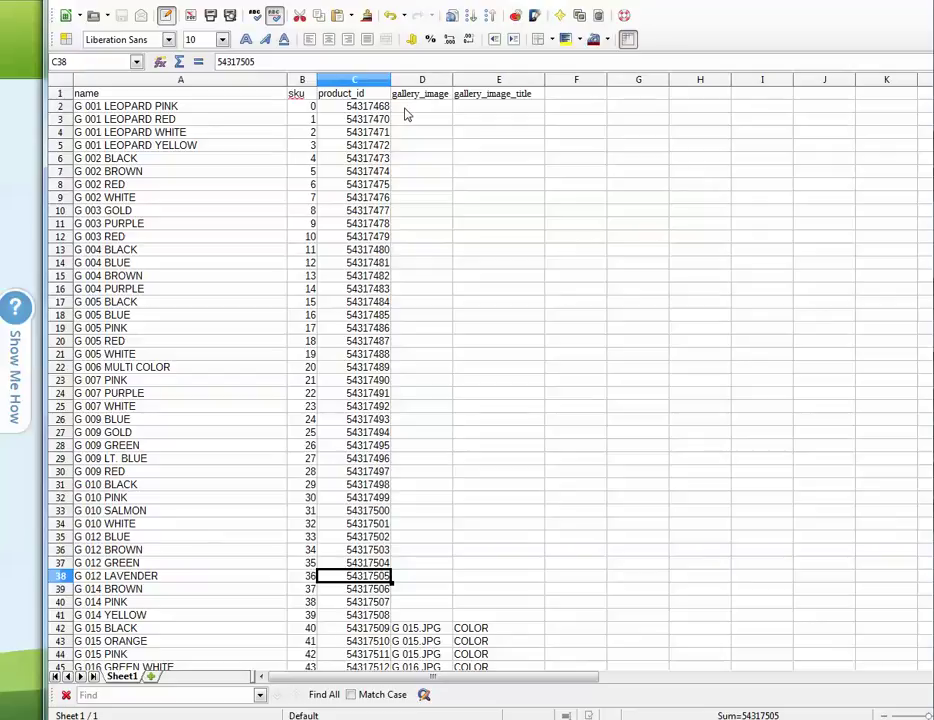
scroll(468, 505, "down", 4)
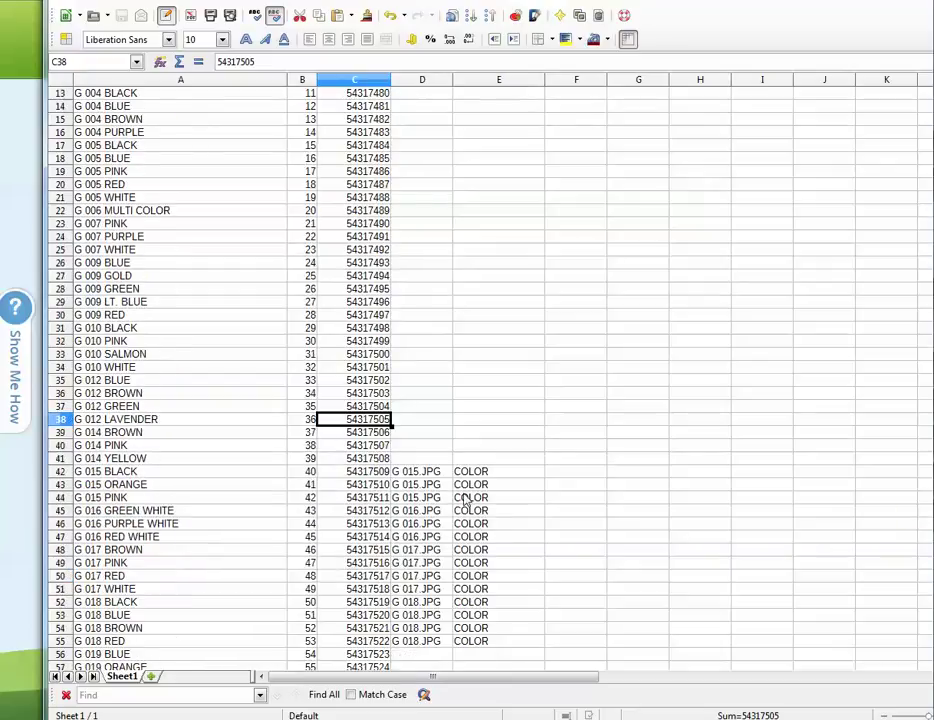
left_click(407, 476)
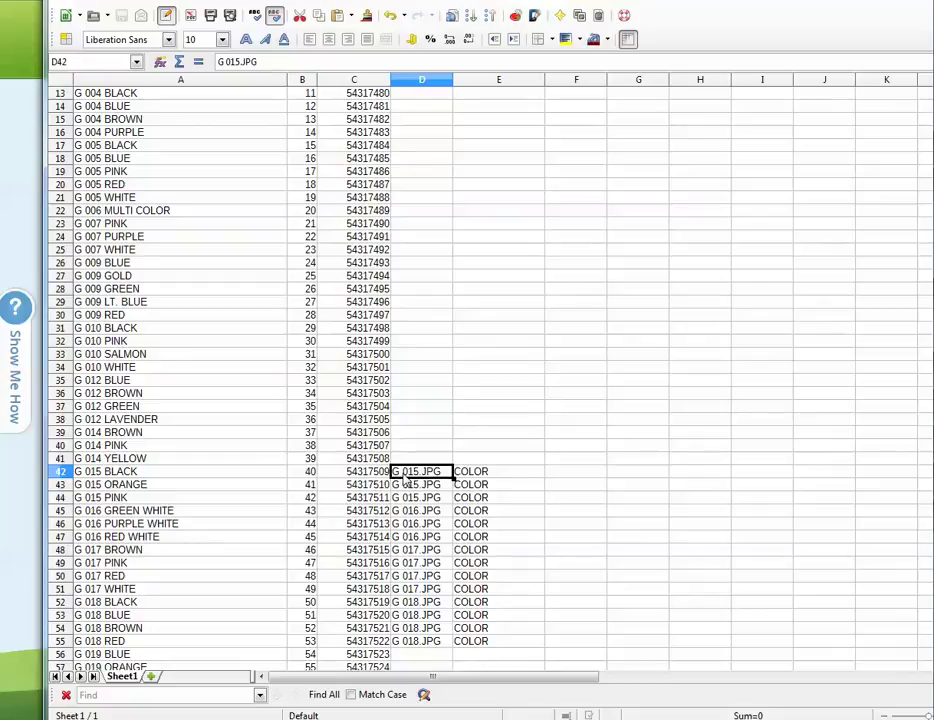
key("alt+Tab")
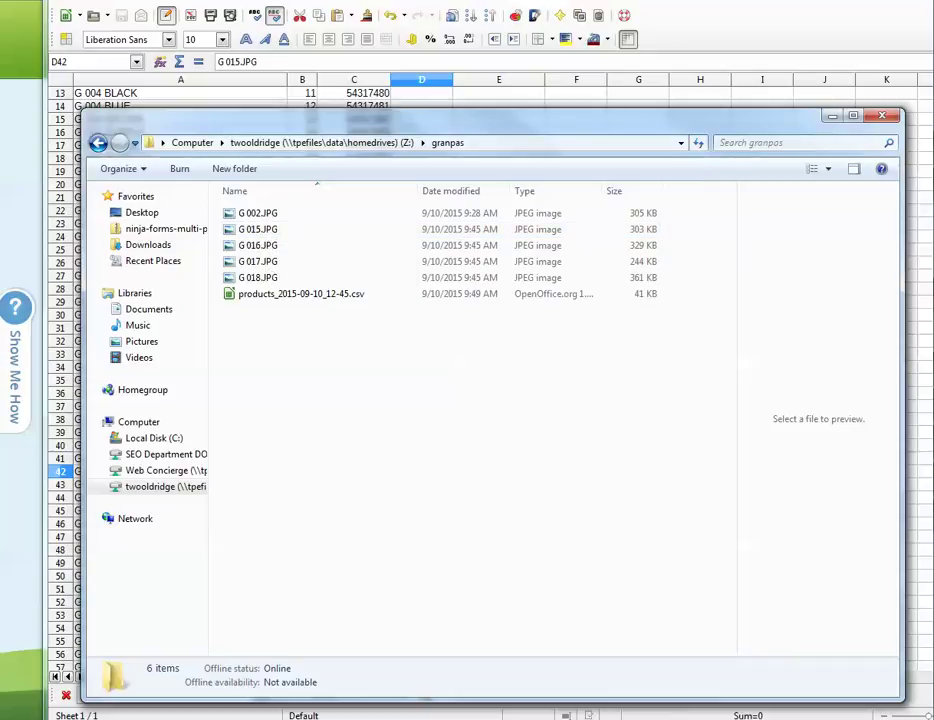
Back in Calc, review the names and gallery images of the G 015–G 018 rows.
left_click(418, 18)
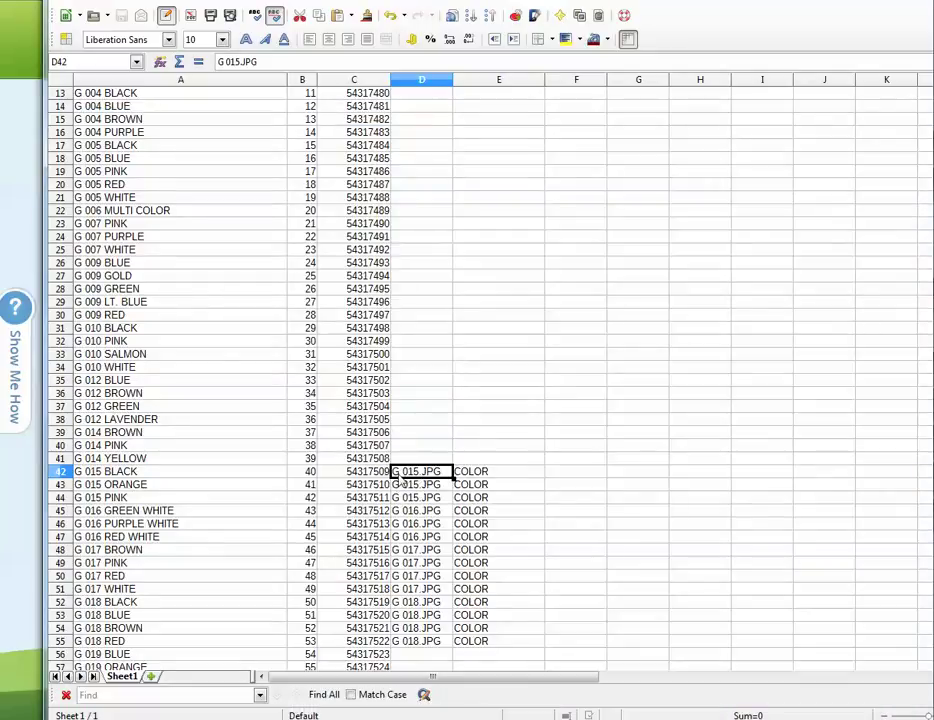
scroll(473, 252, "up", 4)
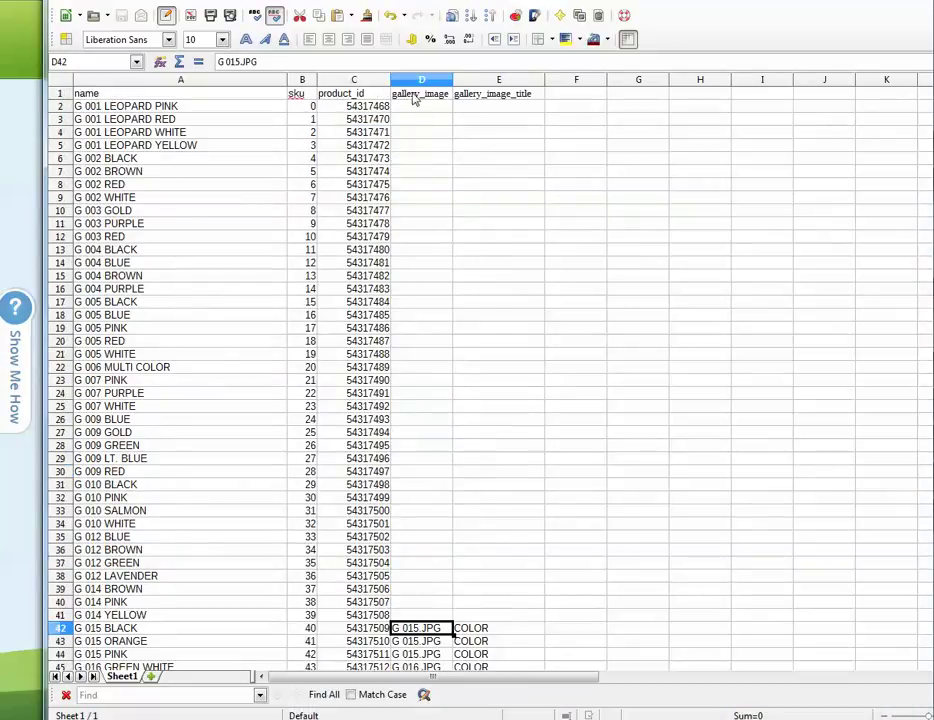
scroll(438, 413, "down", 1)
scroll(432, 480, "down", 3)
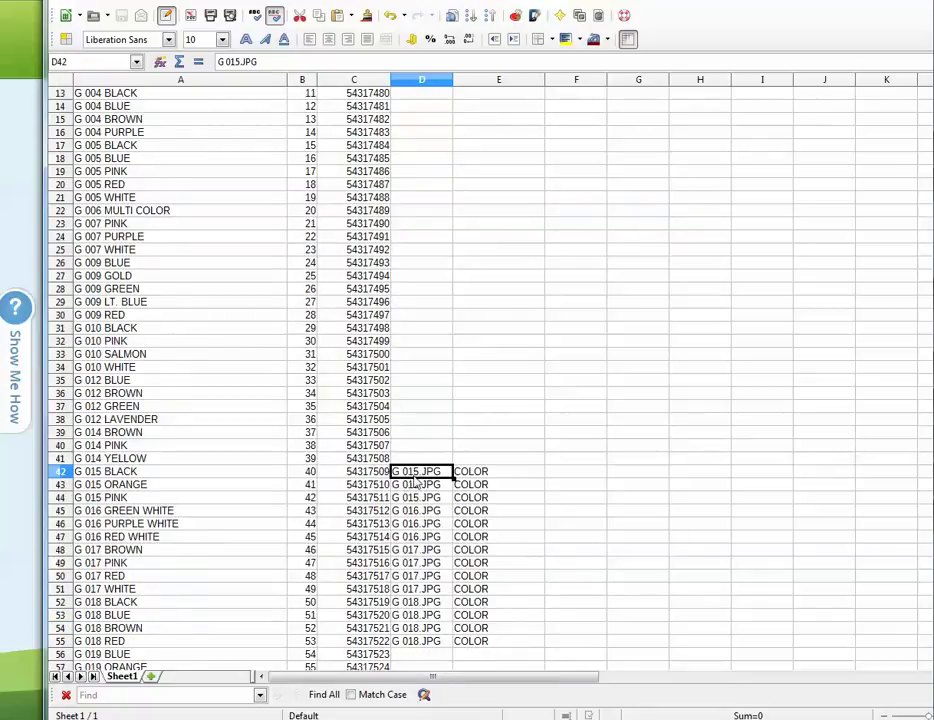
key("Home")
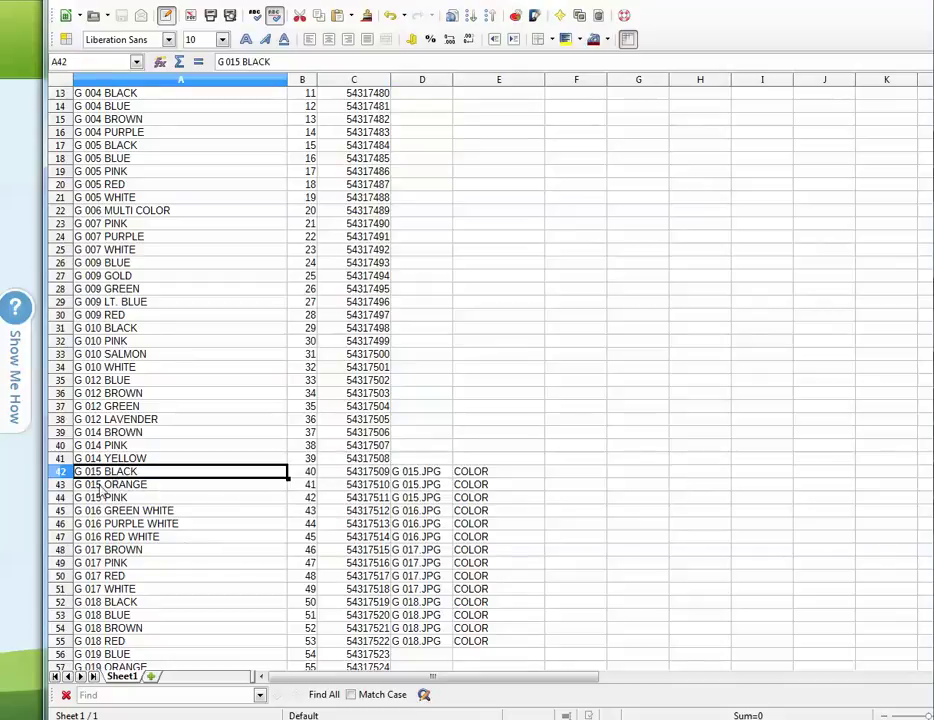
key("Down")
key("Down")
key("Down")
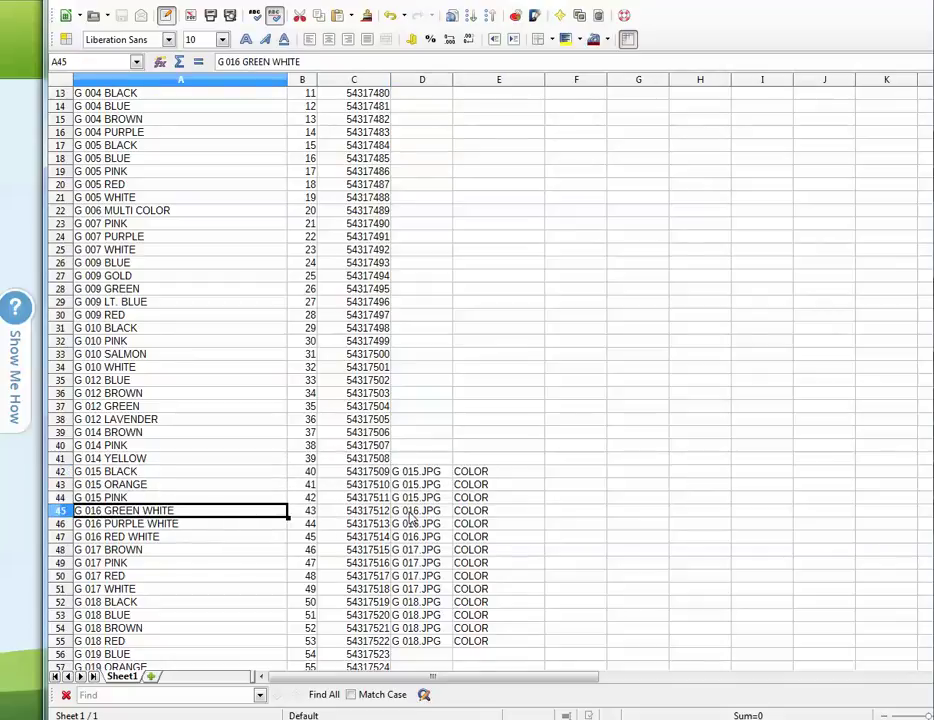
left_click(411, 516)
Select E42, the first gallery_image_title cell reading COLOR.
scroll(461, 507, "up", 4)
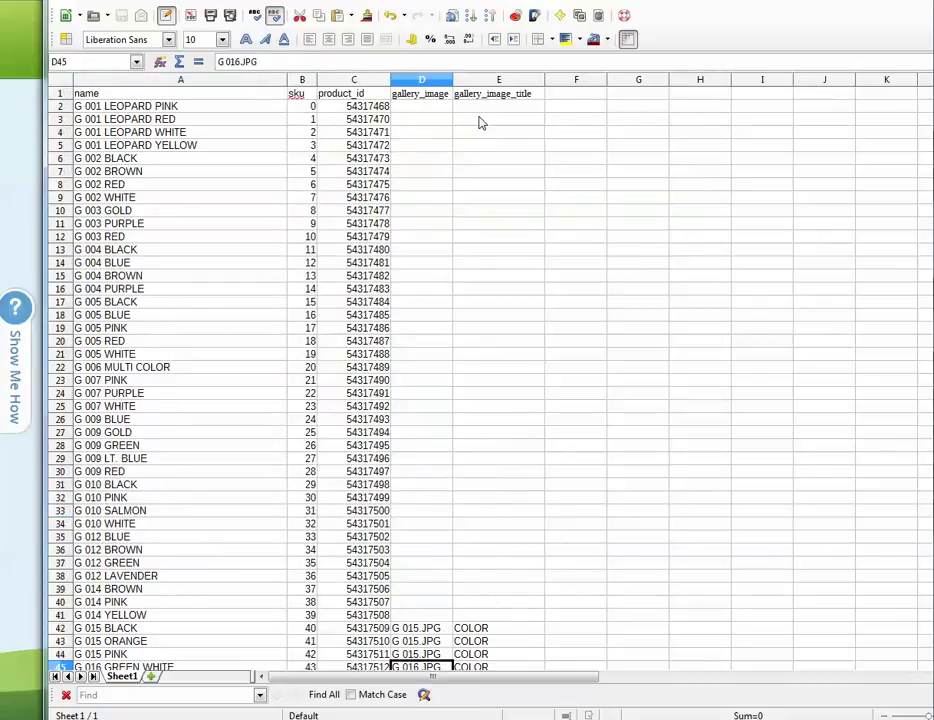
scroll(481, 572, "down", 3)
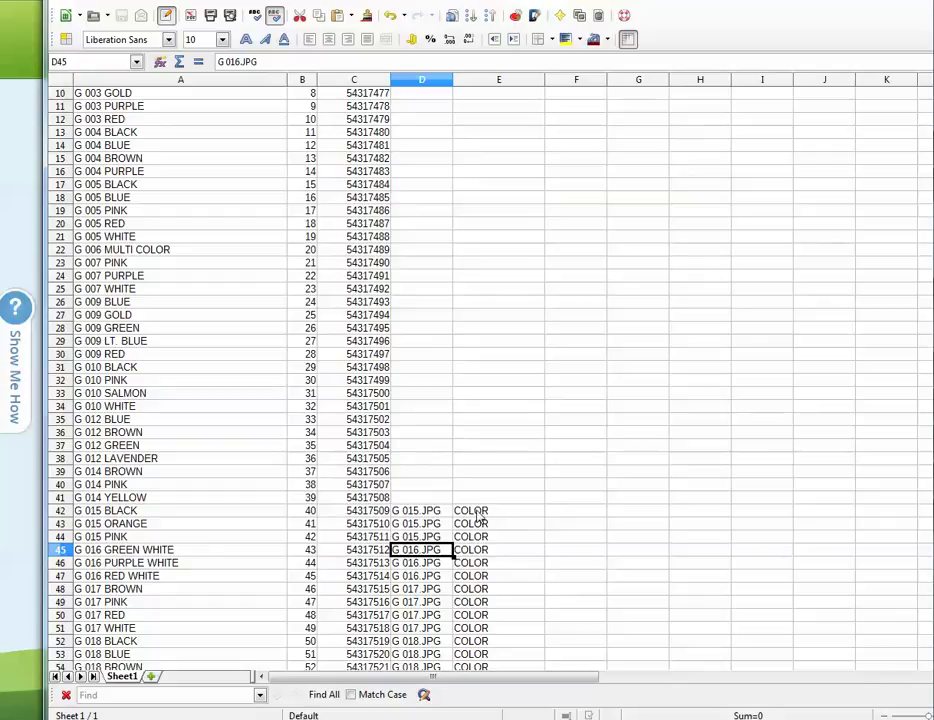
scroll(478, 515, "up", 1)
scroll(477, 515, "up", 2)
scroll(480, 530, "down", 1)
scroll(475, 570, "down", 1)
left_click(474, 553)
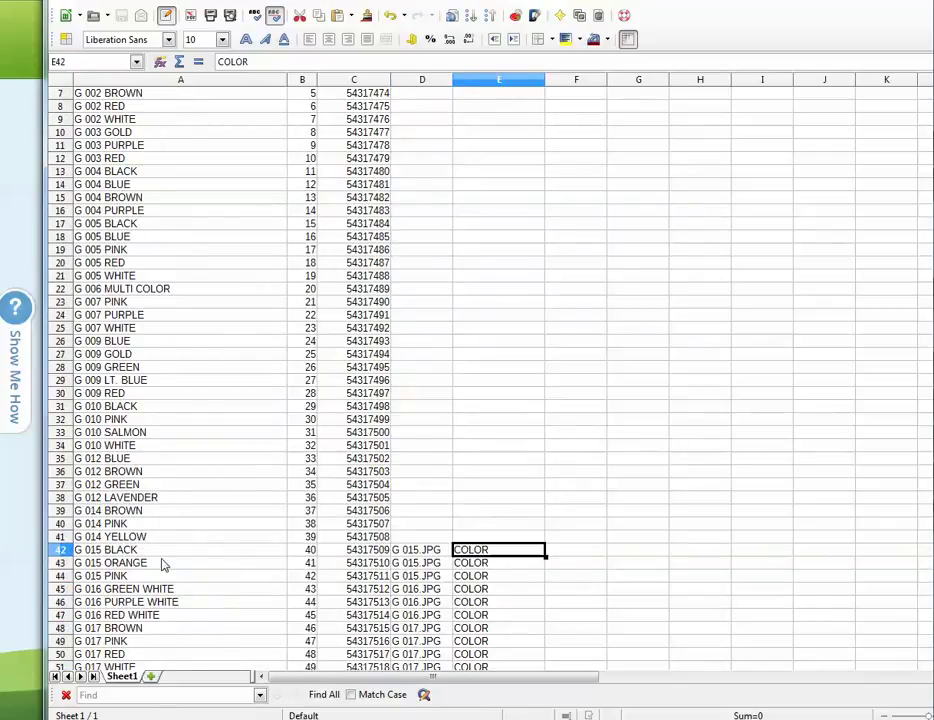
scroll(462, 533, "down", 1)
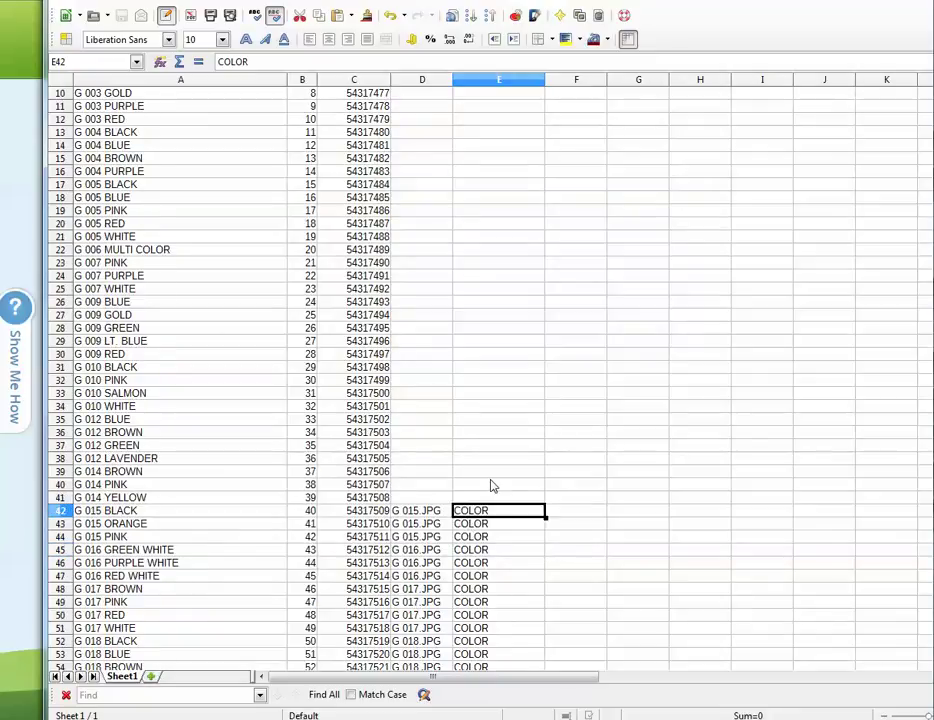
Change the gallery_image_title in E42 and E43 from COLOR to 15.
type("15")
key("Return")
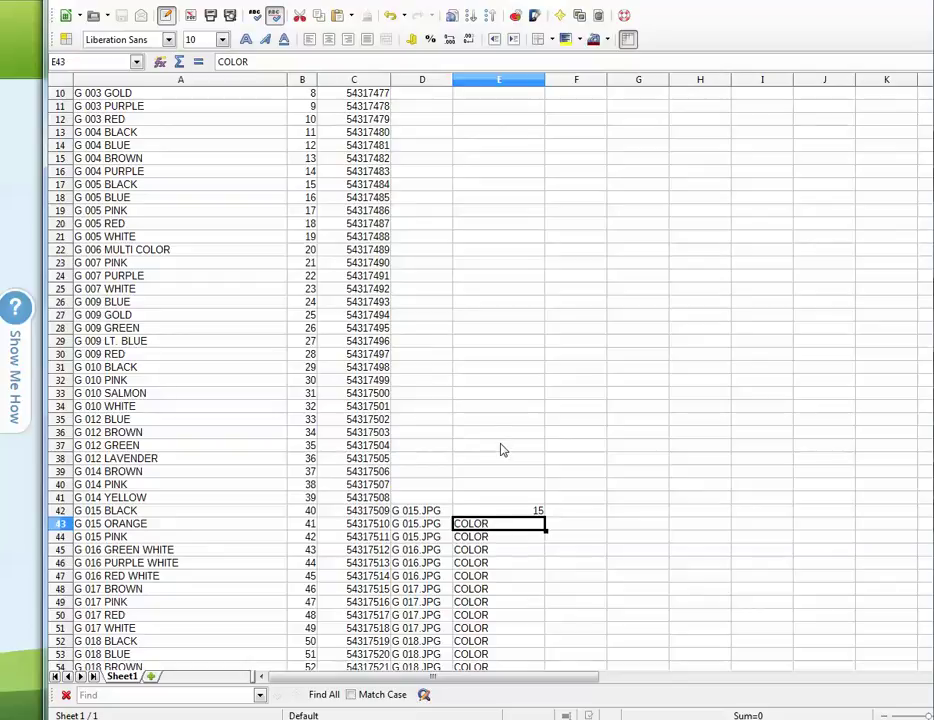
type("15")
left_click(500, 432)
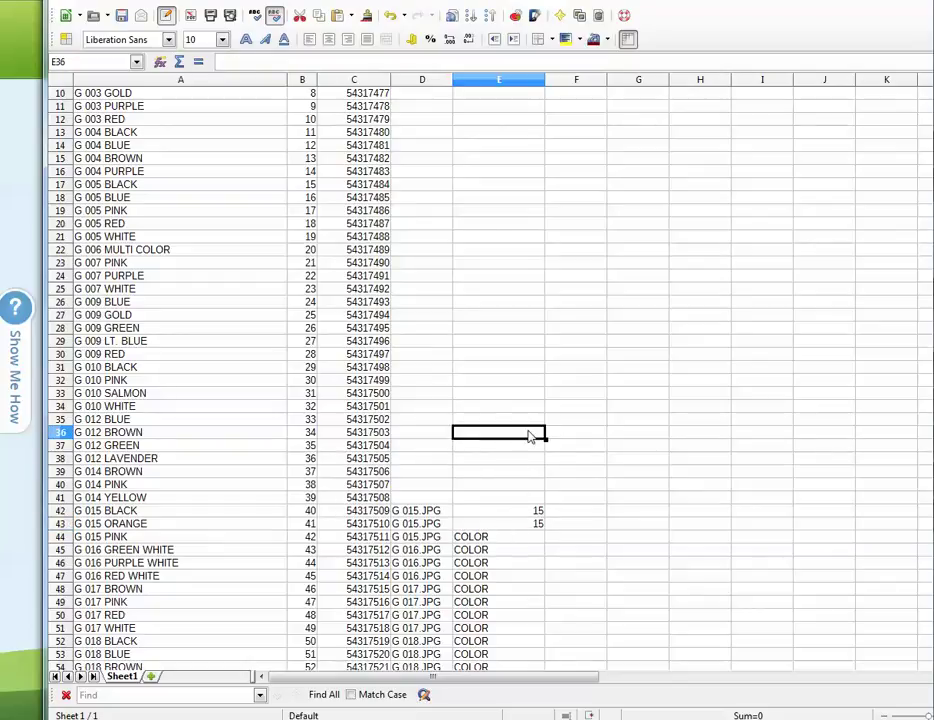
key("Down")
key("Down")
key("Down")
Scroll through the remaining sheet rows, then switch to the image folder.
scroll(478, 308, "up", 3)
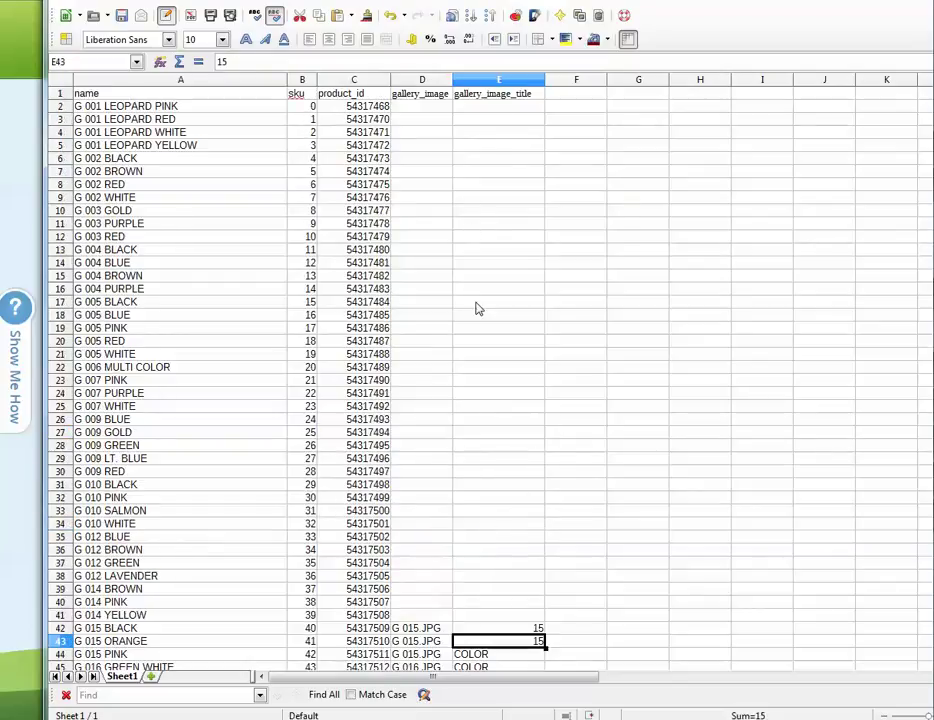
scroll(425, 396, "down", 9)
scroll(423, 399, "down", 3)
scroll(423, 399, "down", 3)
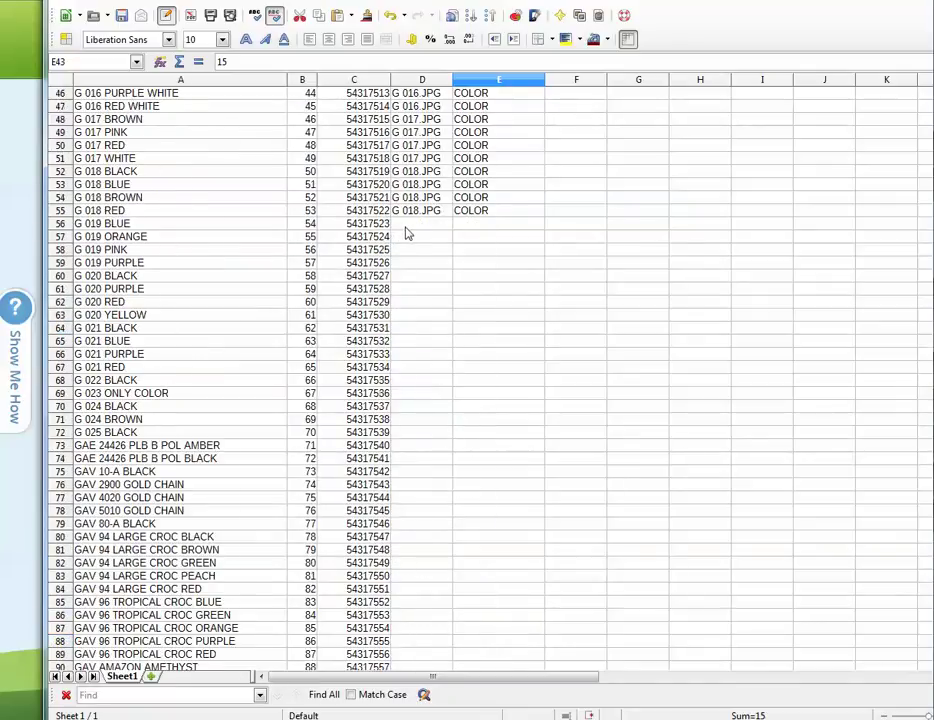
scroll(397, 232, "down", 8)
scroll(430, 352, "down", 4)
scroll(432, 463, "down", 6)
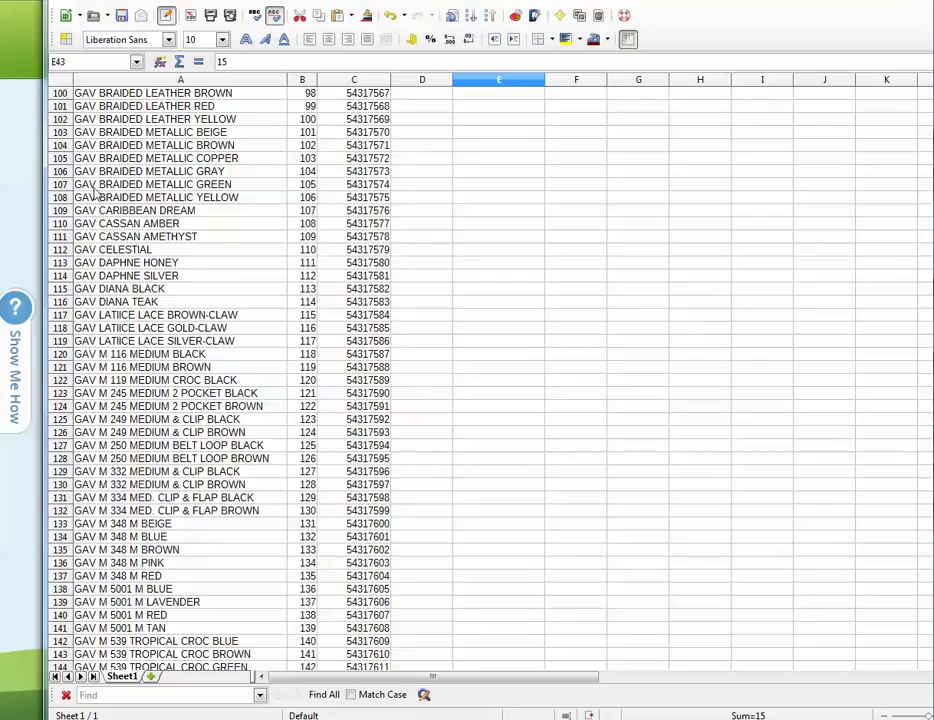
scroll(137, 585, "down", 3)
scroll(131, 575, "down", 10)
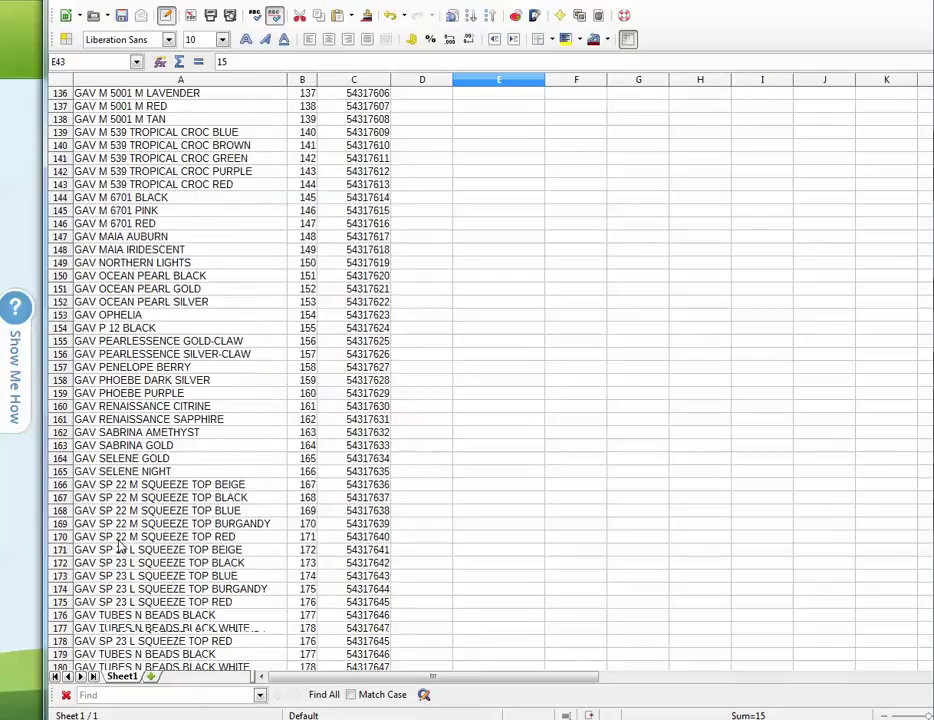
key("alt+Tab")
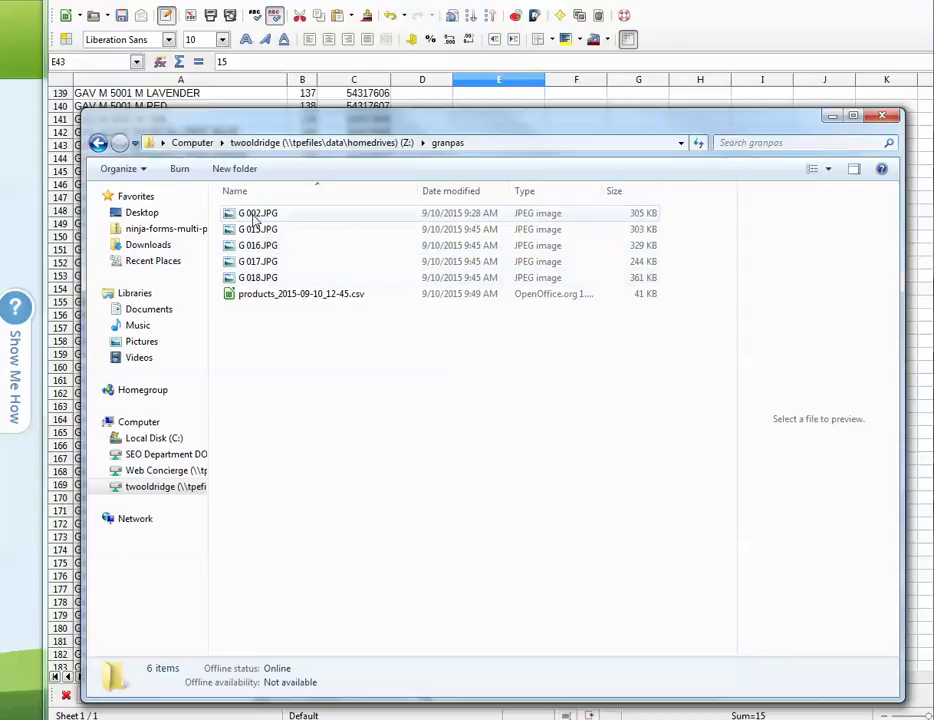
Compress the five product JPGs into a zip archive named G 002.zip.
left_click(245, 278)
left_click(262, 217, "shift")
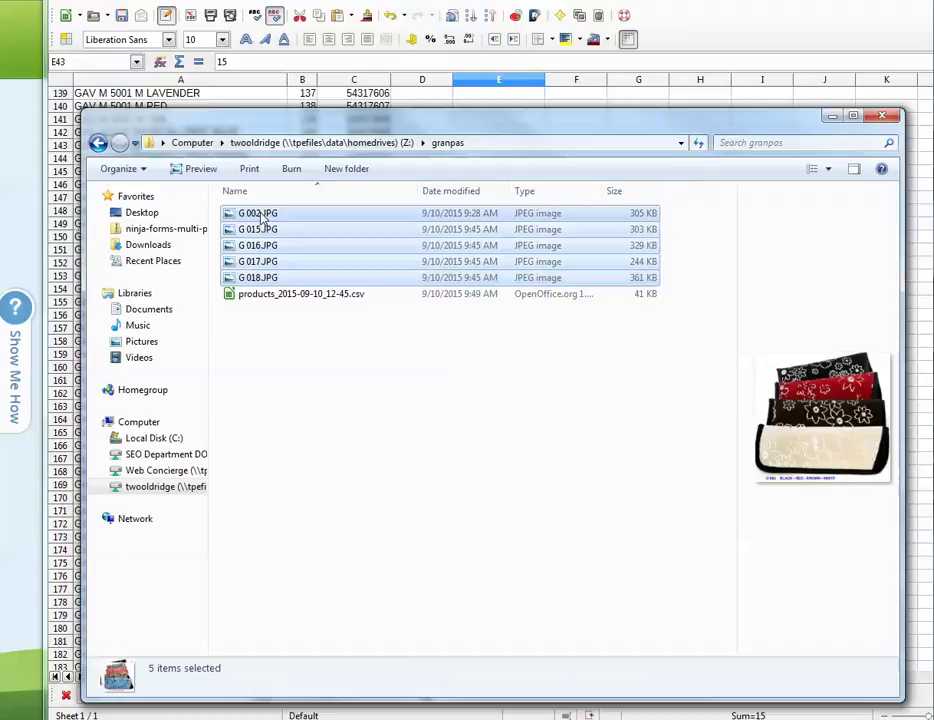
right_click(334, 222)
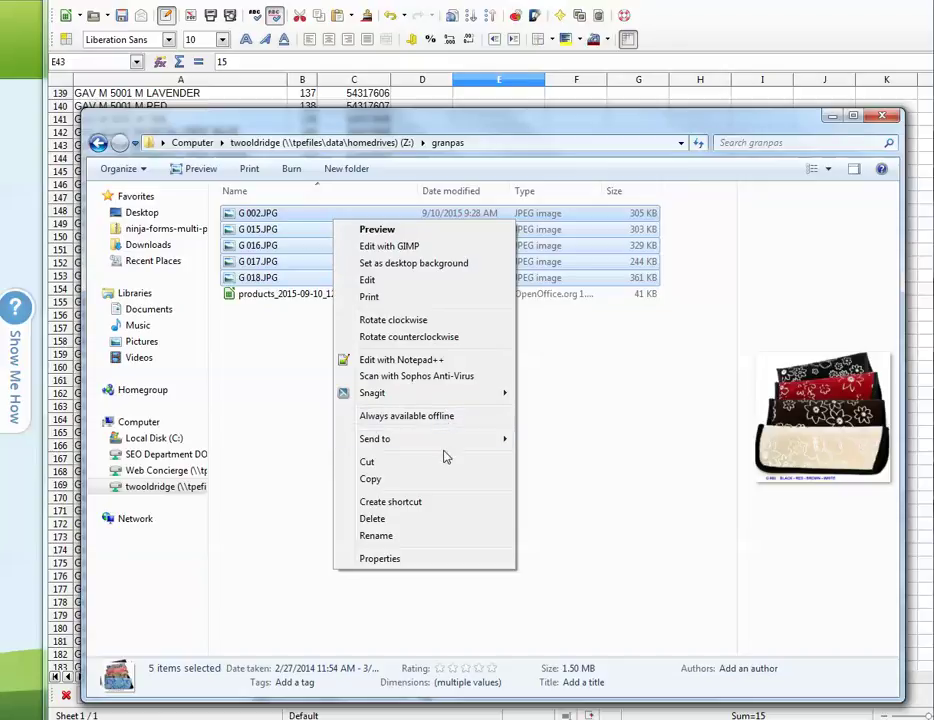
mouse_move(376, 438)
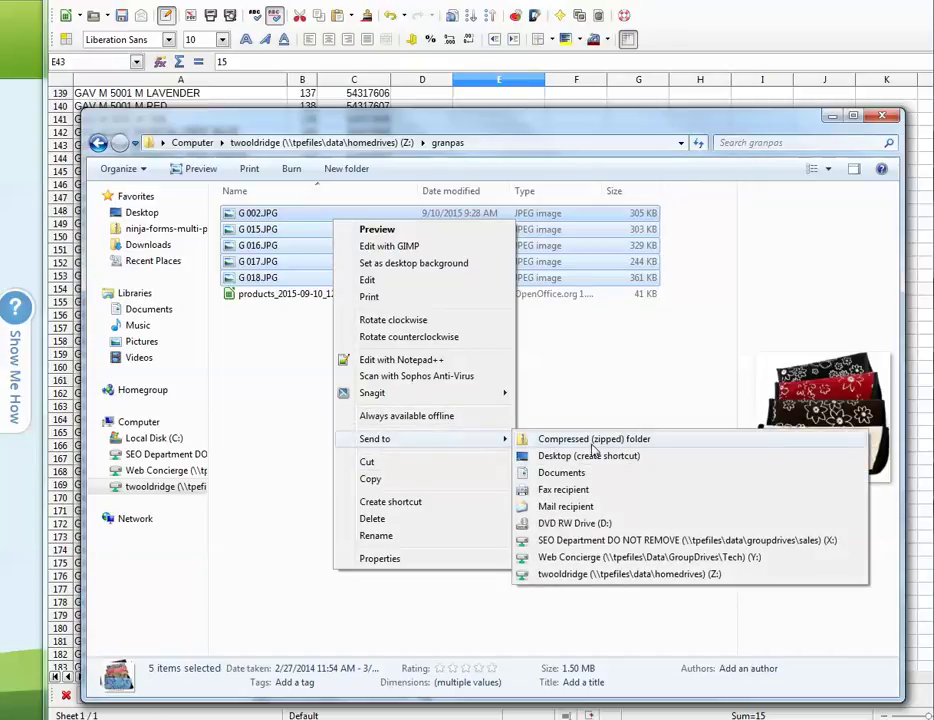
left_click(591, 445)
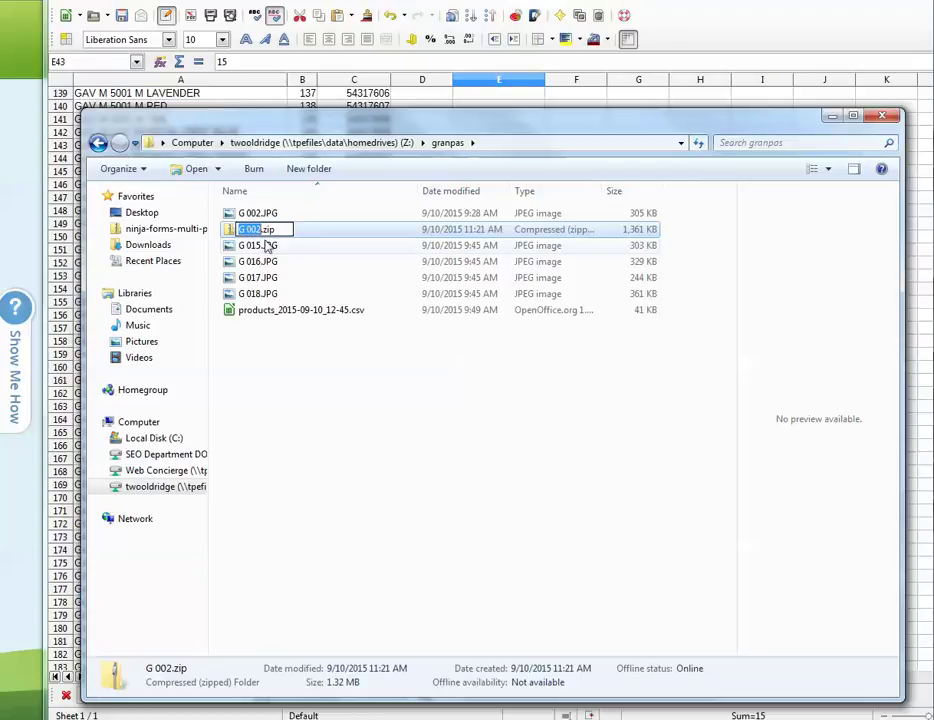
left_click(300, 417)
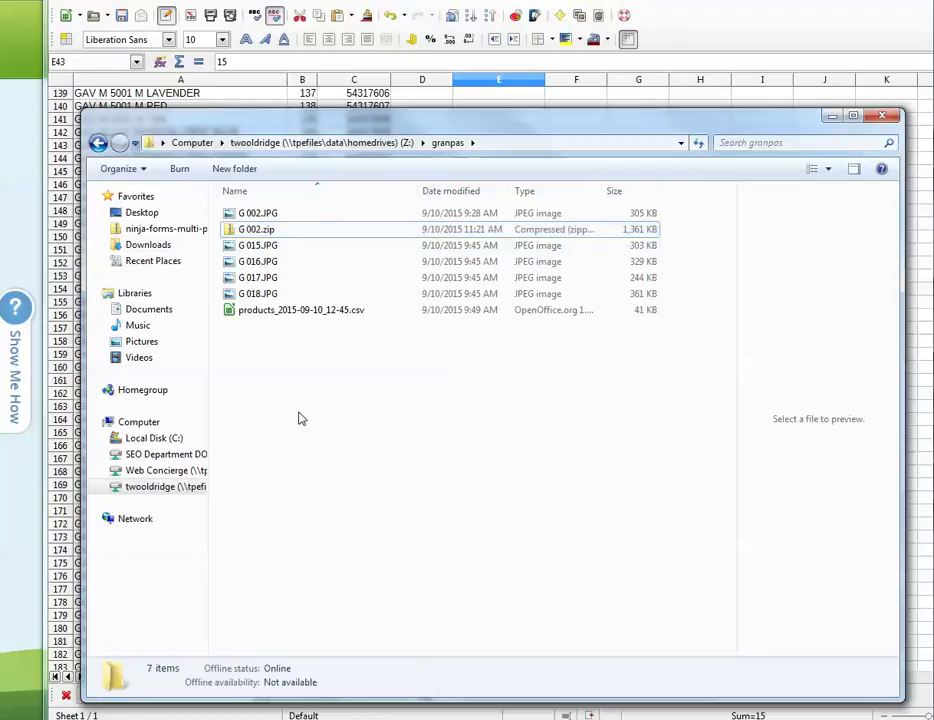
left_click(250, 231)
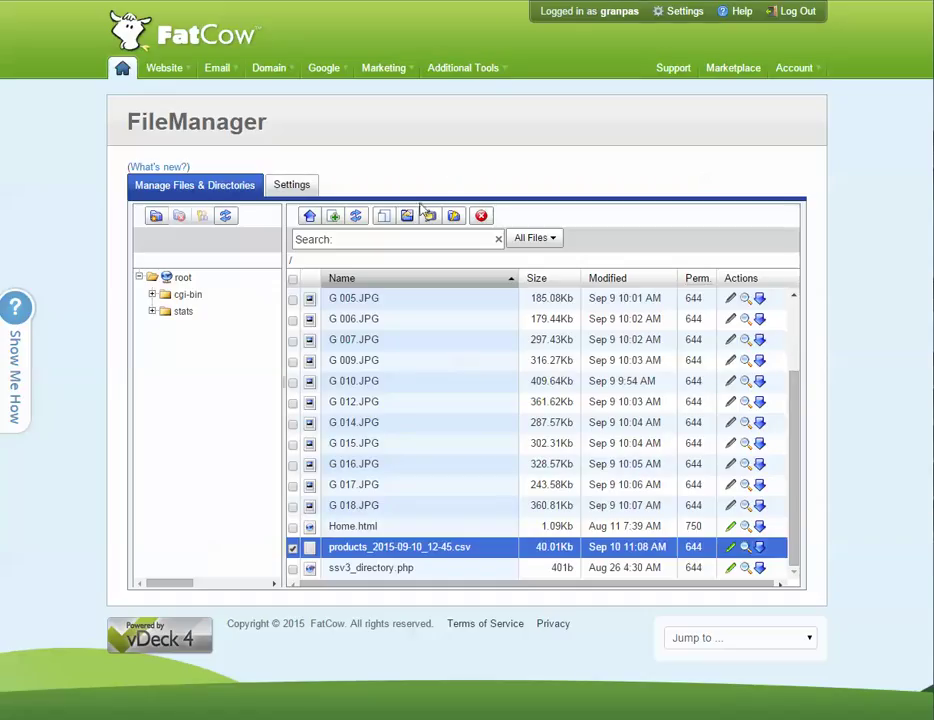
mouse_move(164, 68)
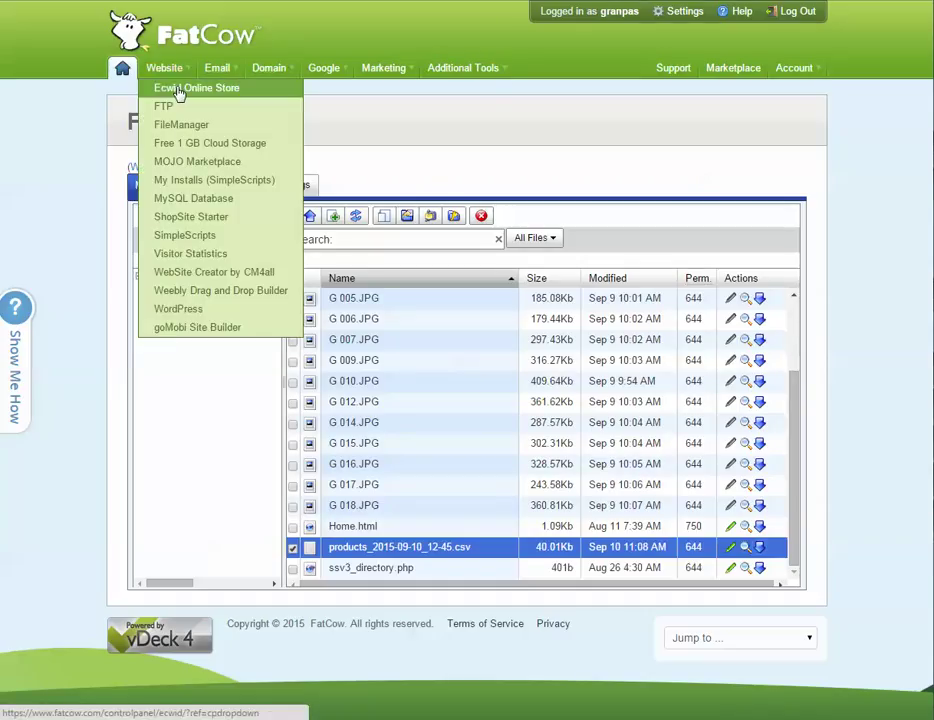
Open the Ecwid store control panel at Catalog's Bulk Gallery Upload page.
left_click(178, 89)
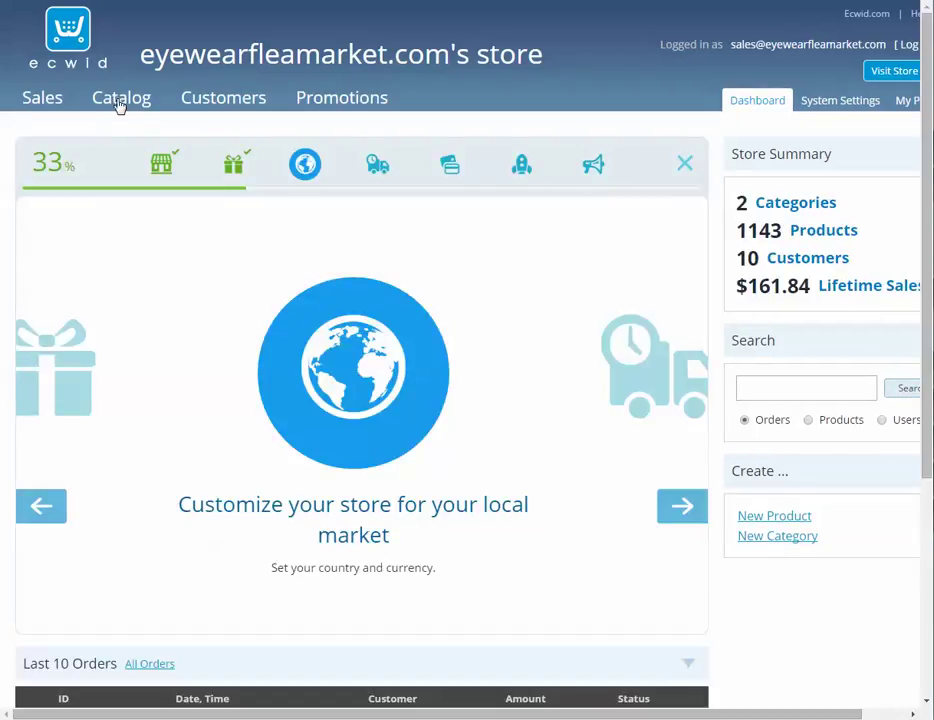
left_click(119, 102)
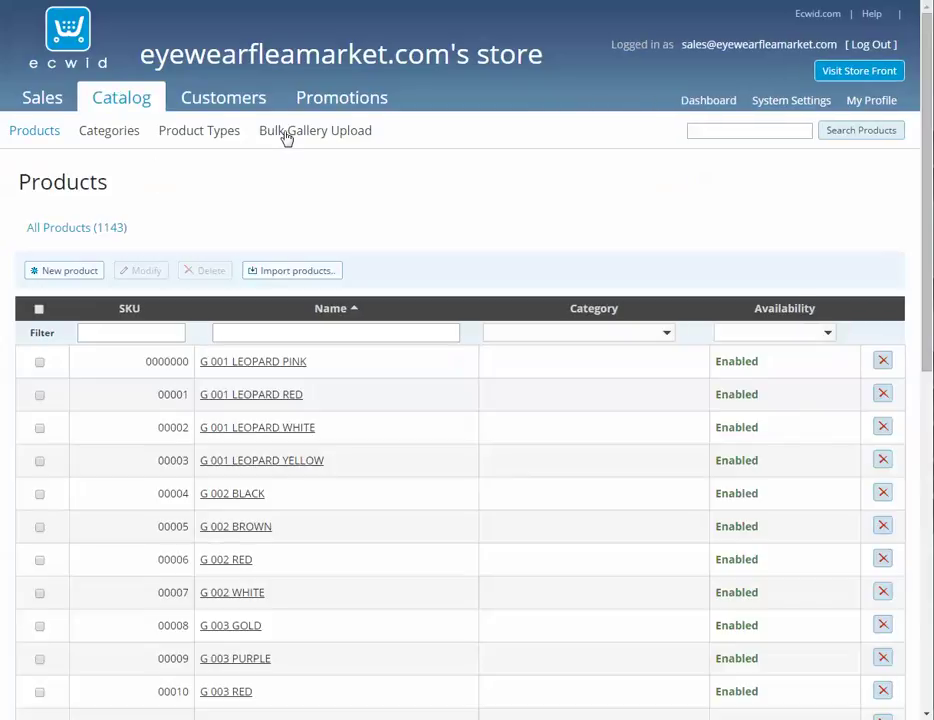
left_click(292, 130)
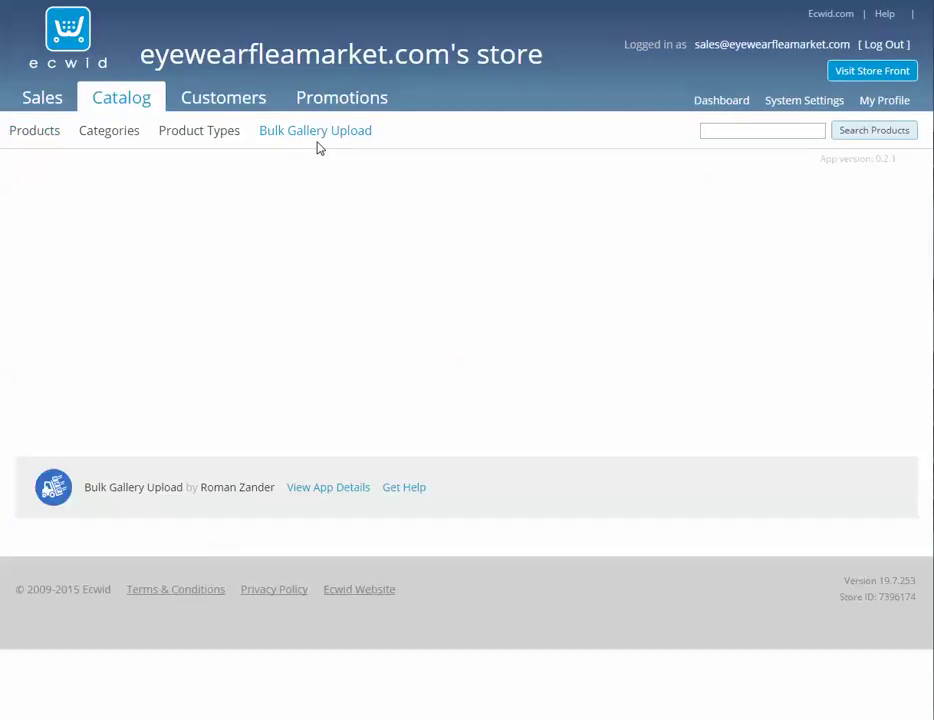
Upload products_2015-09-10_12-45.csv as the gallery CSV in step 1.
left_click(298, 211)
left_click(198, 46)
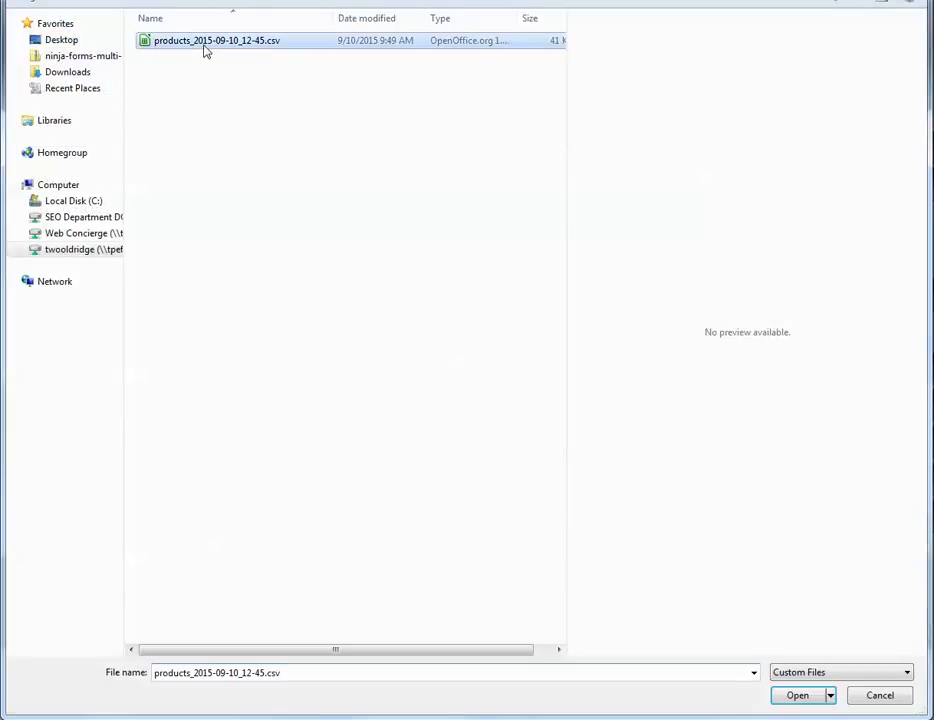
left_click(797, 696)
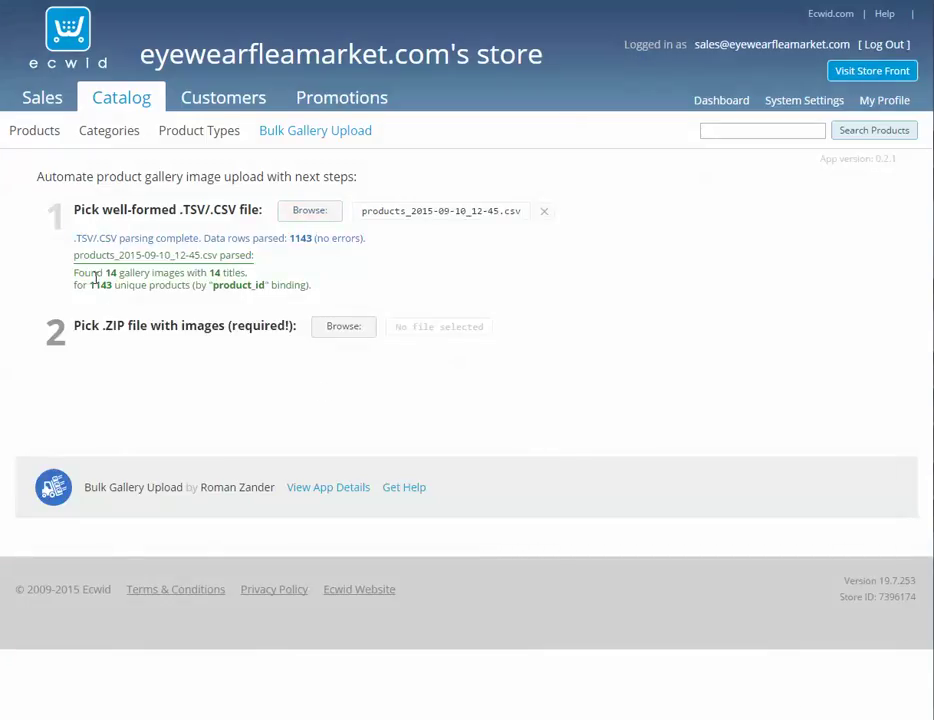
Compare the 14 found gallery images against the Calc sheet, then return to Ecwid.
left_click_drag(74, 272, 244, 273)
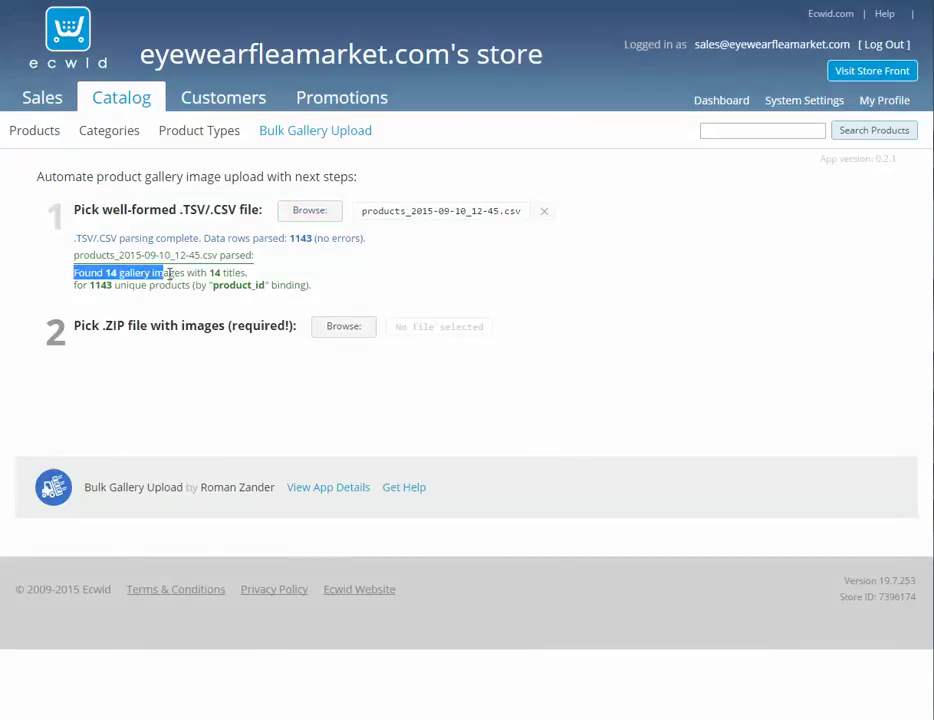
left_click(249, 272)
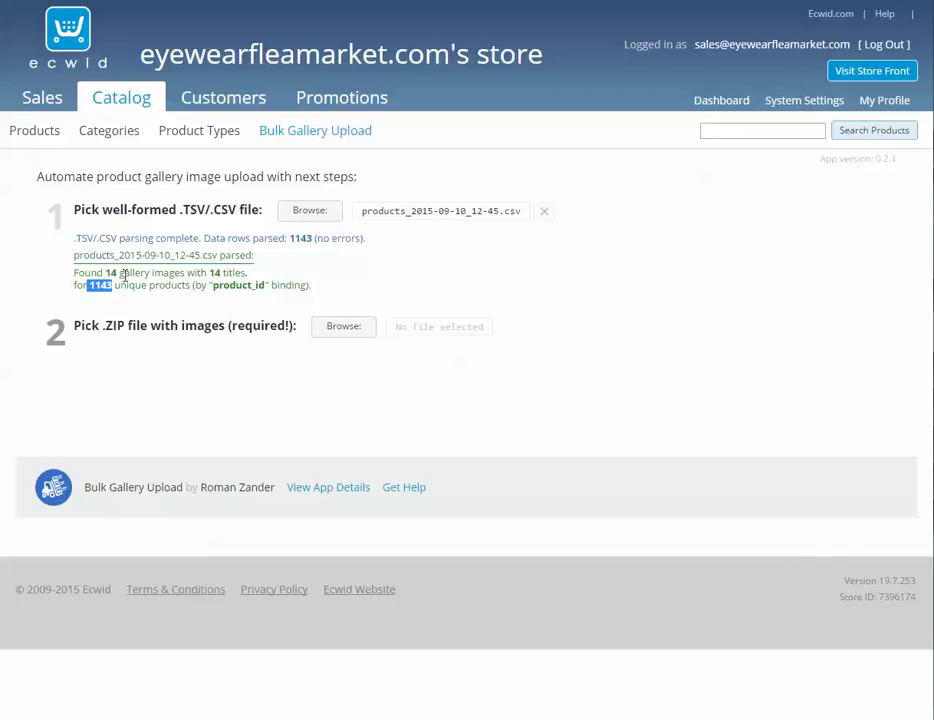
double_click(110, 272)
left_click(147, 274)
key("alt+Tab")
scroll(433, 415, "down", 3)
scroll(433, 415, "up", 4)
scroll(433, 416, "up", 12)
scroll(433, 415, "up", 9)
scroll(433, 415, "up", 11)
scroll(433, 415, "up", 4)
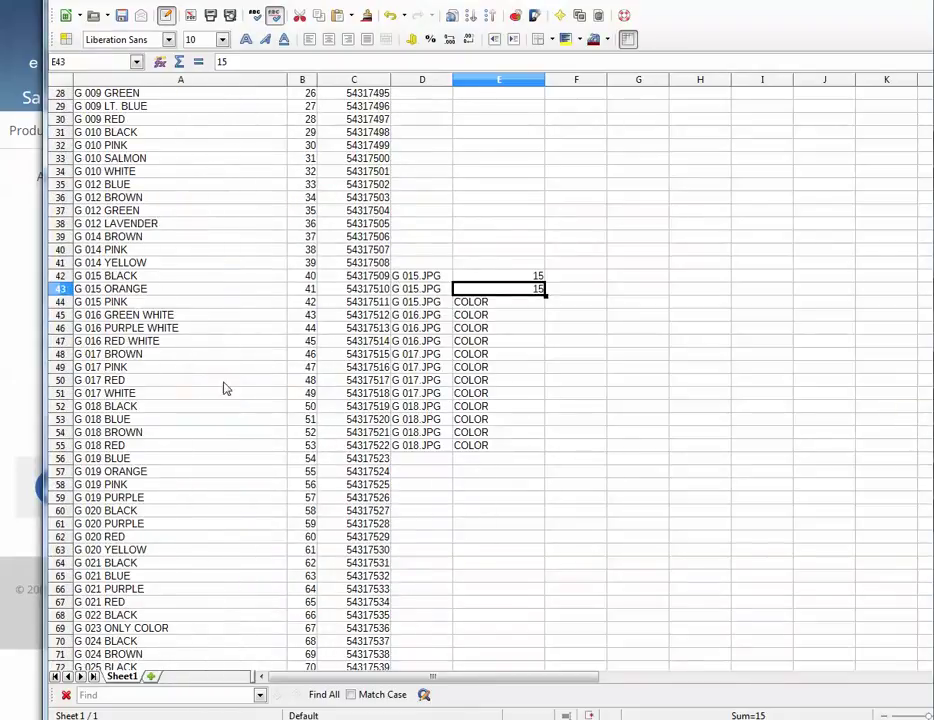
left_click(32, 360)
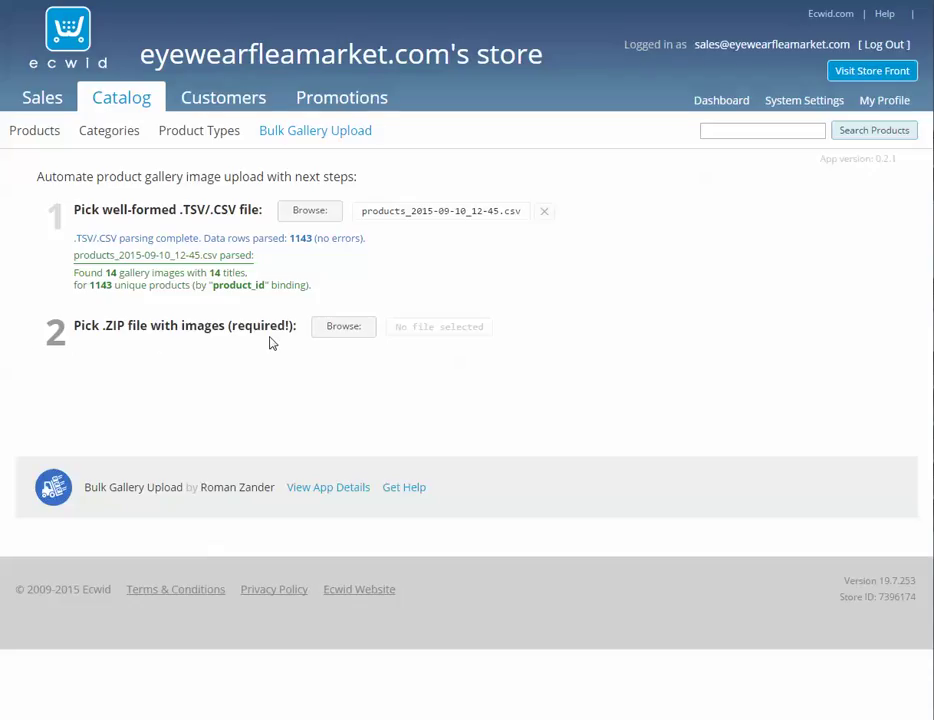
Load G 002.zip as the image archive and review its 5-image, 14-product parsing result.
left_click(346, 328)
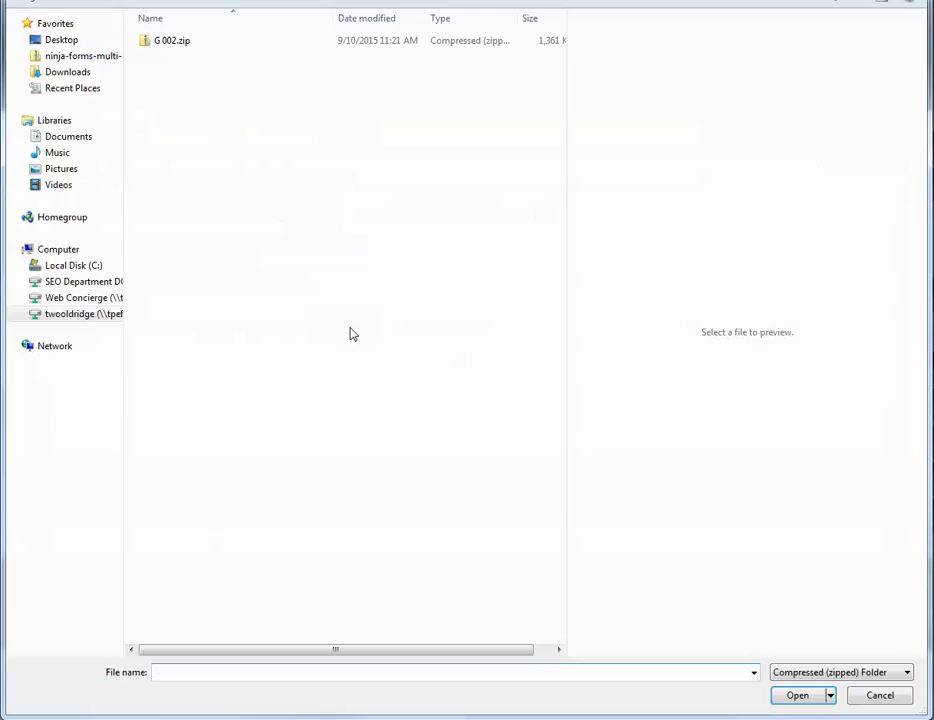
left_click(160, 42)
double_click(160, 42)
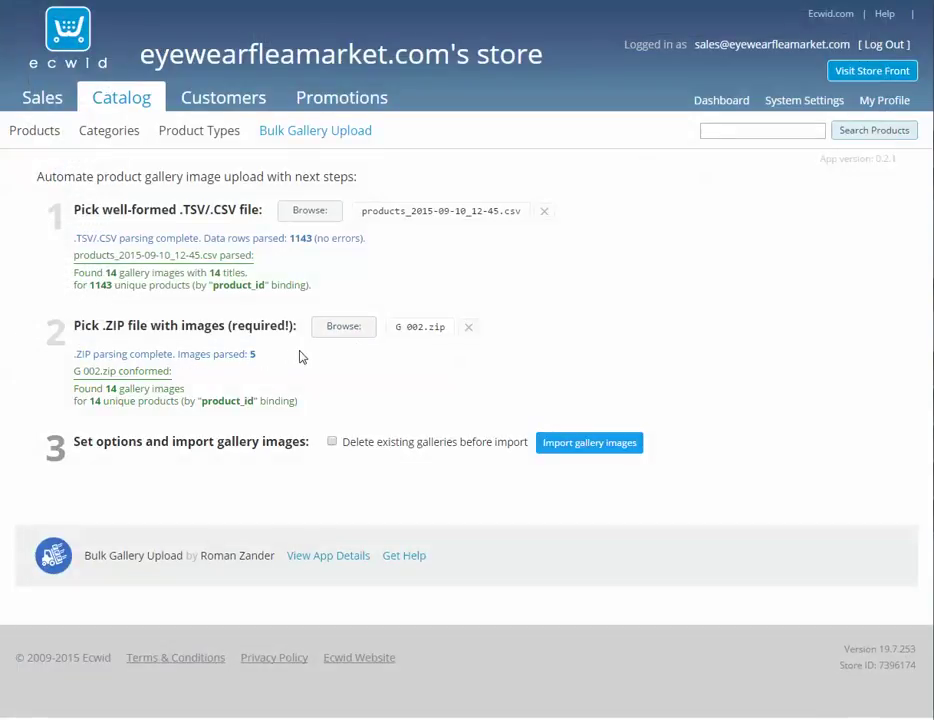
left_click(343, 326)
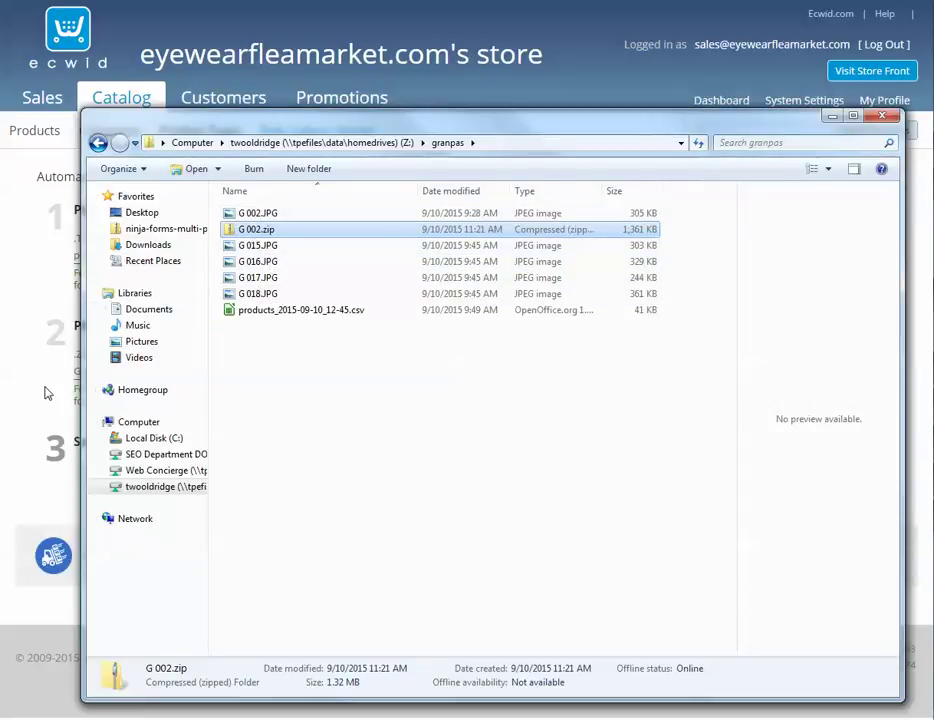
key("Return")
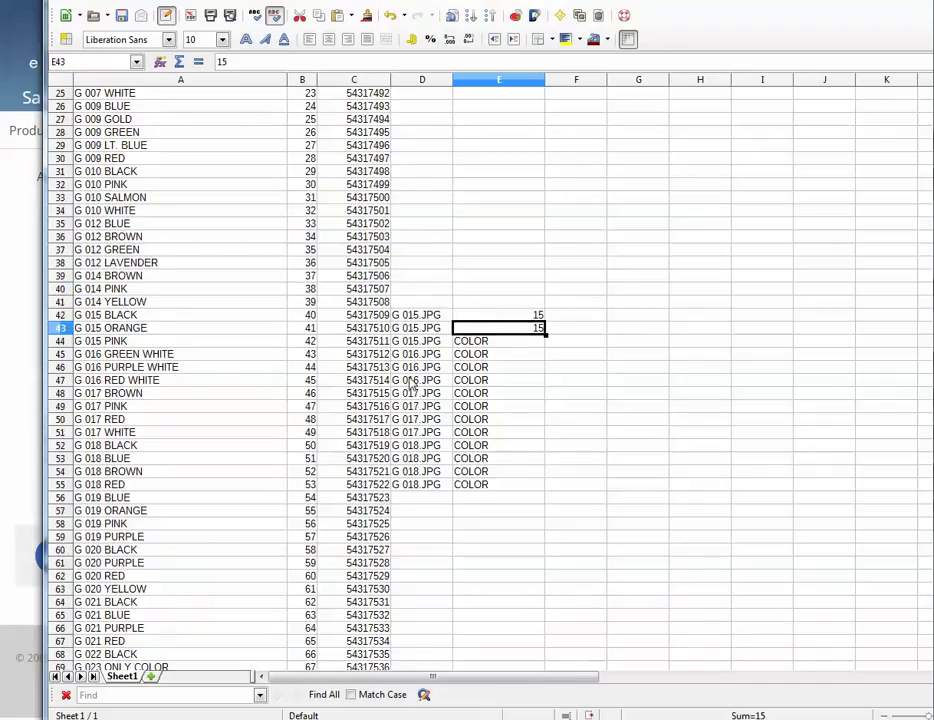
left_click(25, 260)
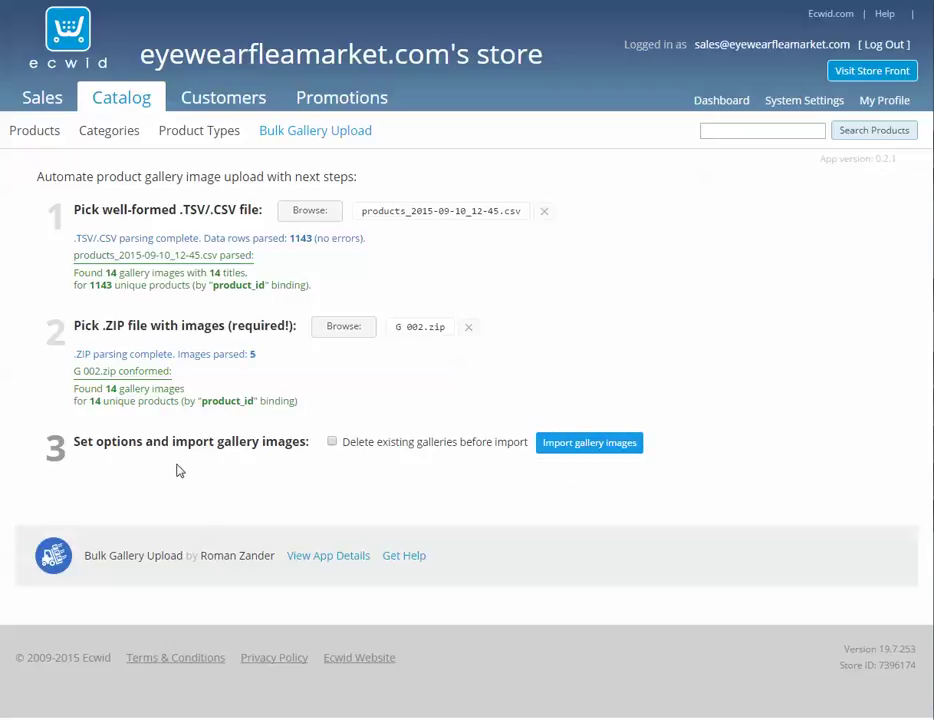
Browse the Ecwid product list, briefly opening the G 005 BLACK product.
left_click(96, 135)
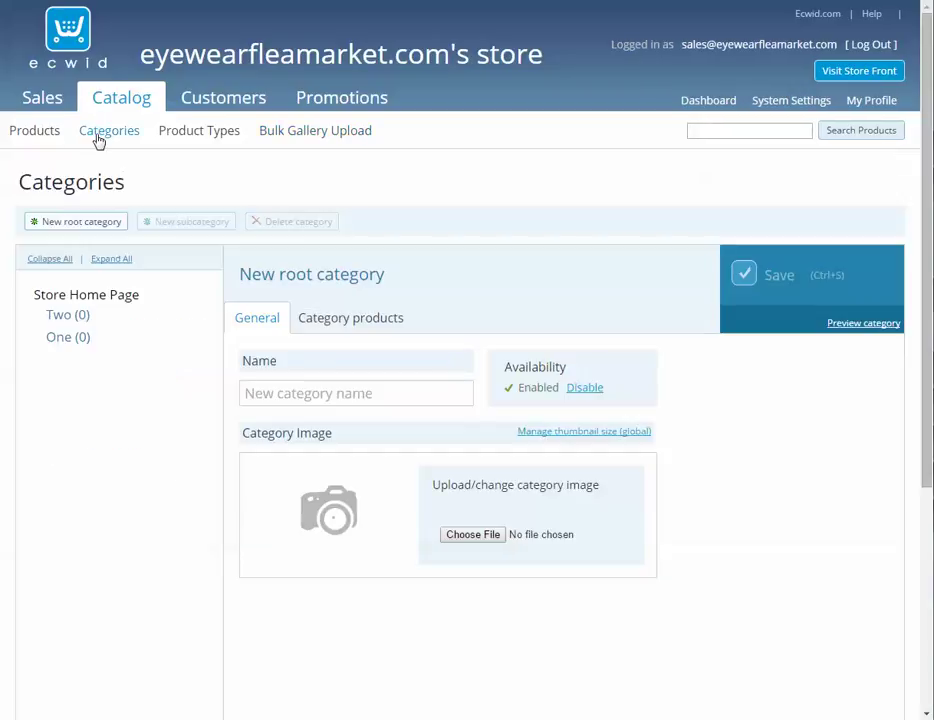
left_click(34, 134)
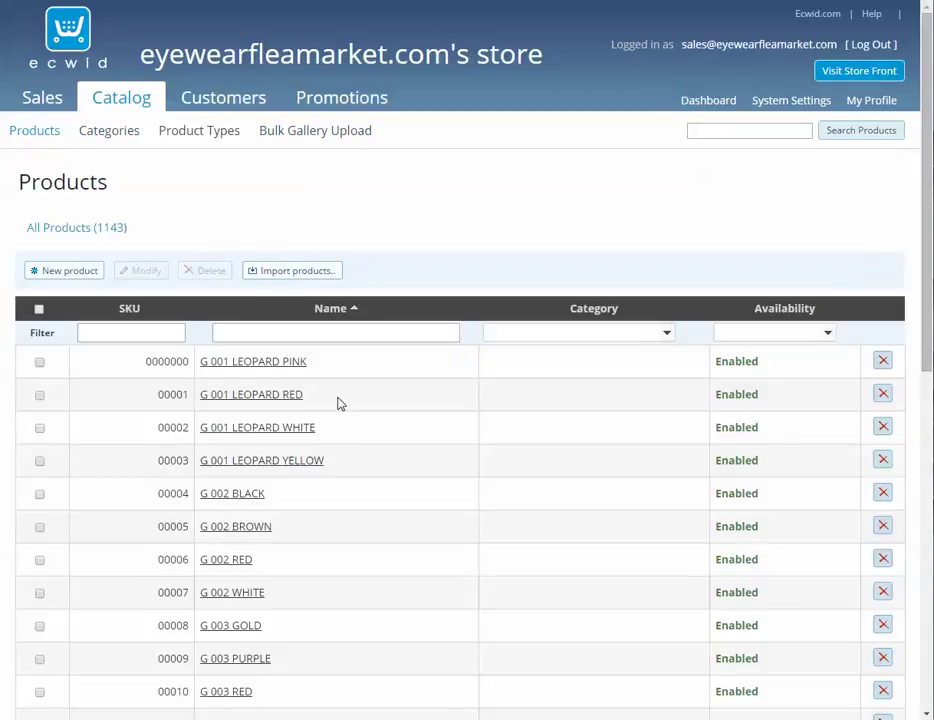
scroll(338, 403, "down", 5)
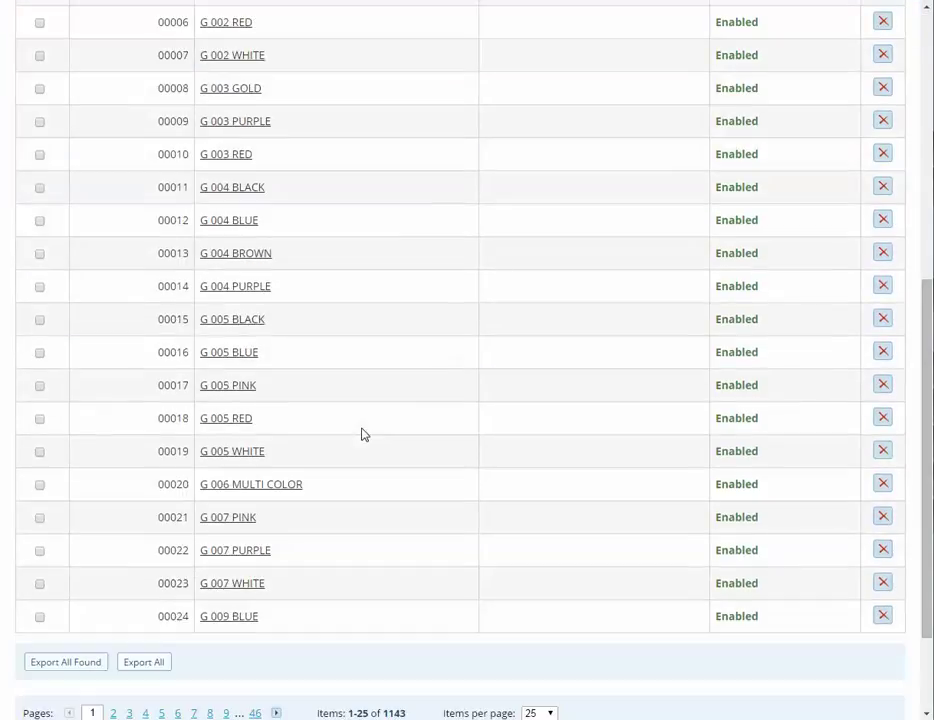
left_click(217, 328)
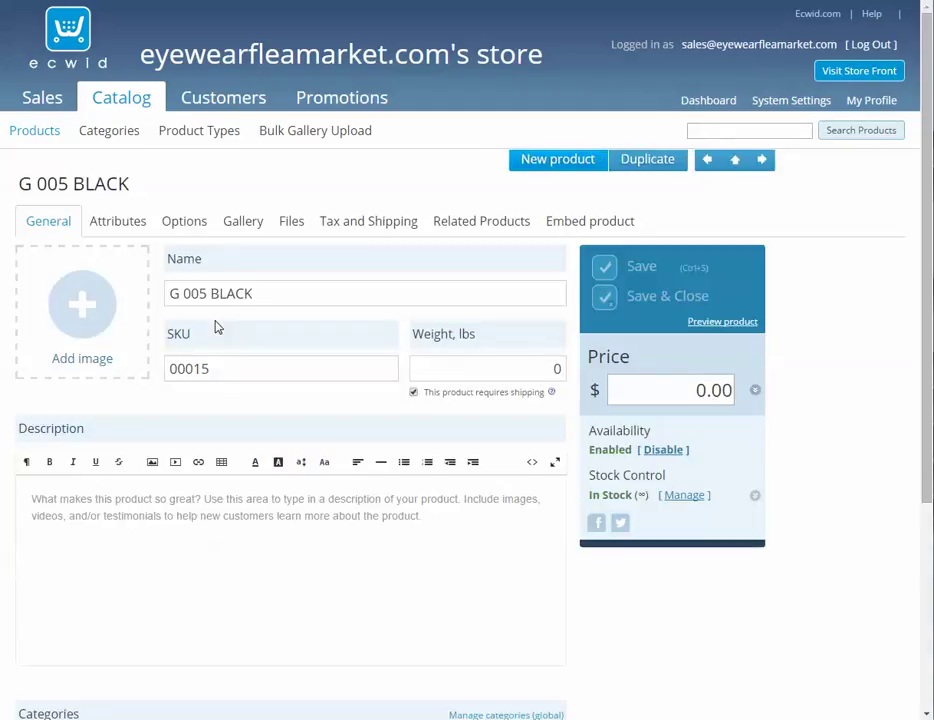
left_click(34, 132)
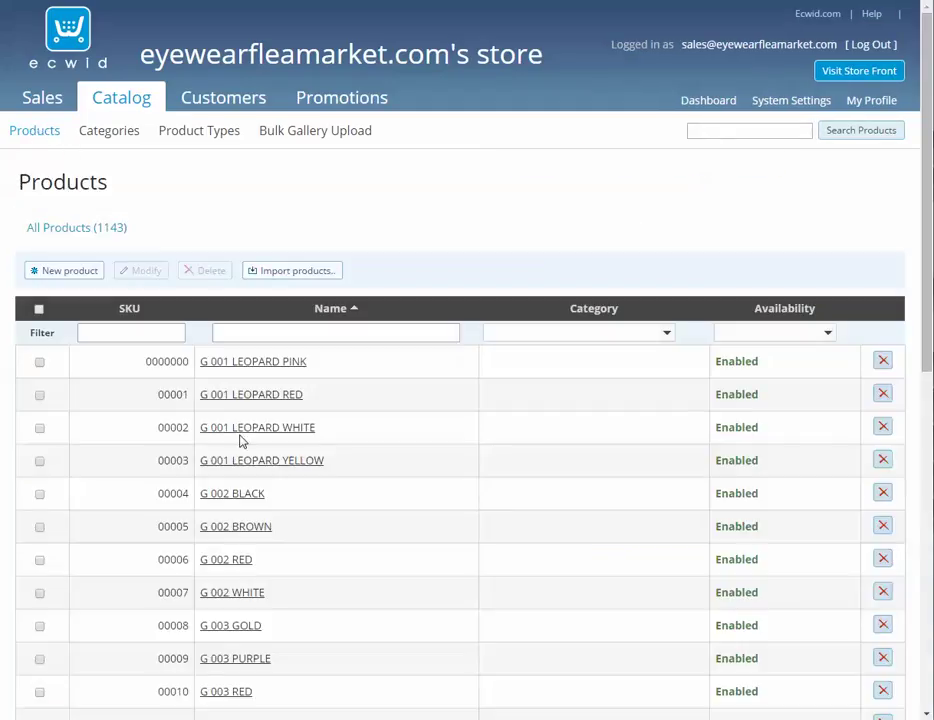
scroll(240, 440, "down", 2)
scroll(265, 436, "up", 2)
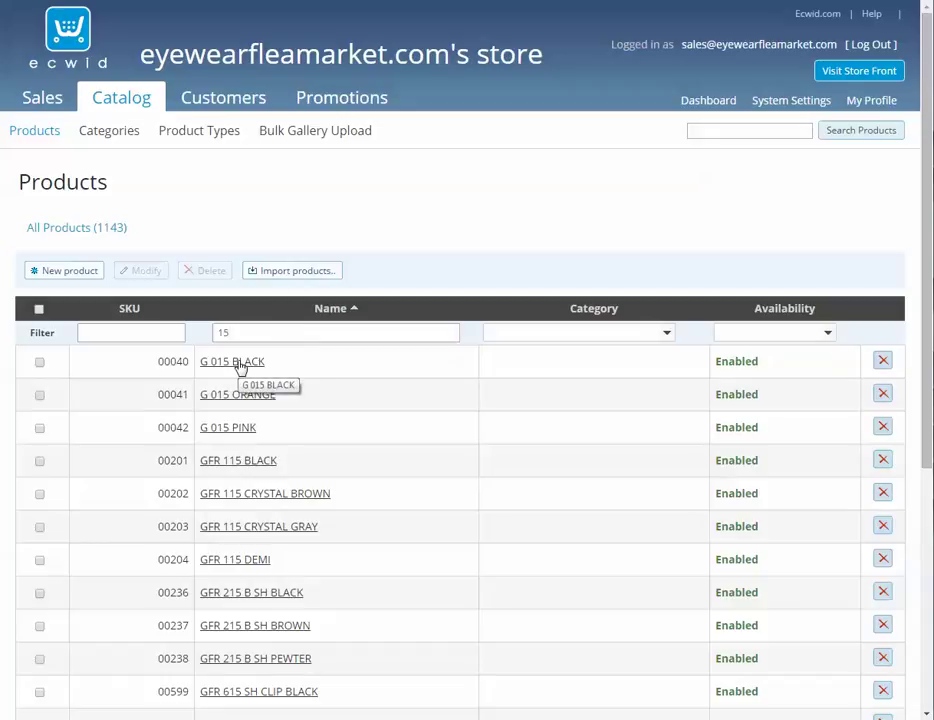
Open G 015 BLACK and confirm its gallery holds the imported COLOR image.
left_click(238, 362)
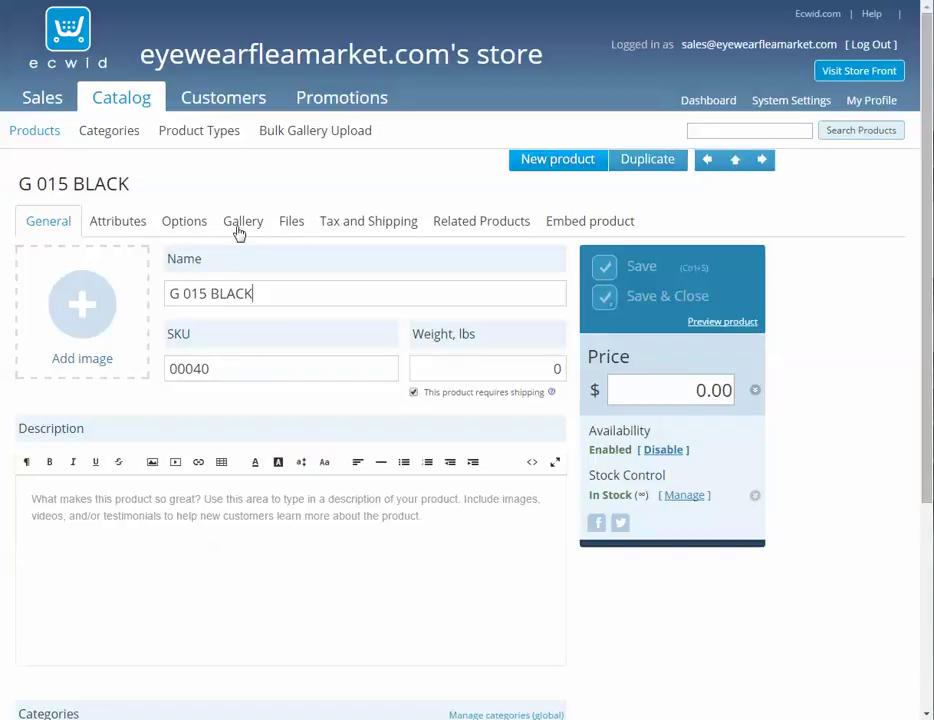
left_click(238, 229)
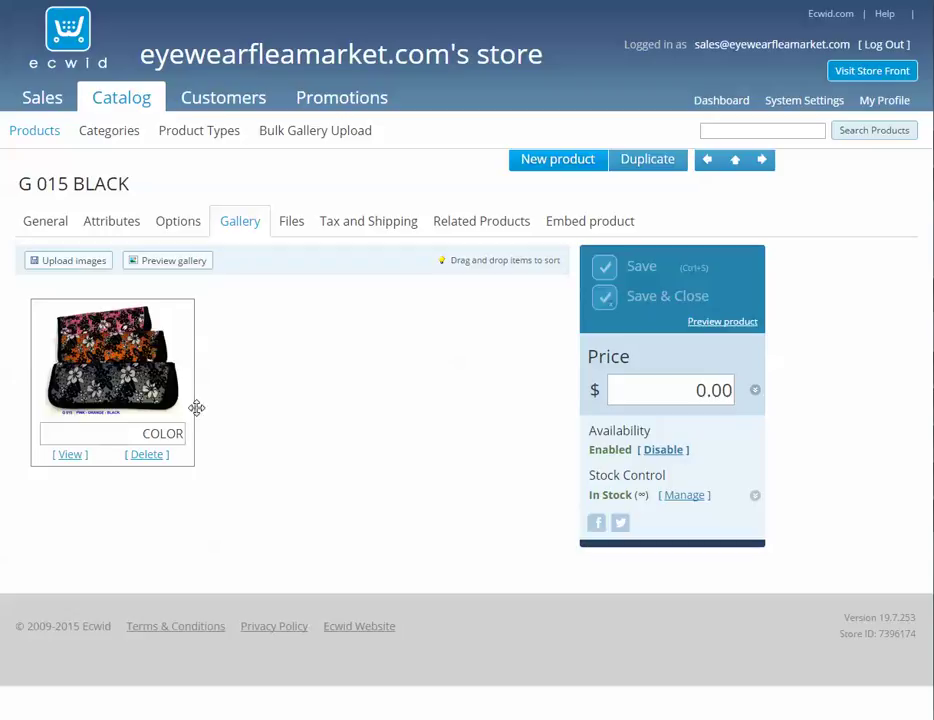
left_click(48, 222)
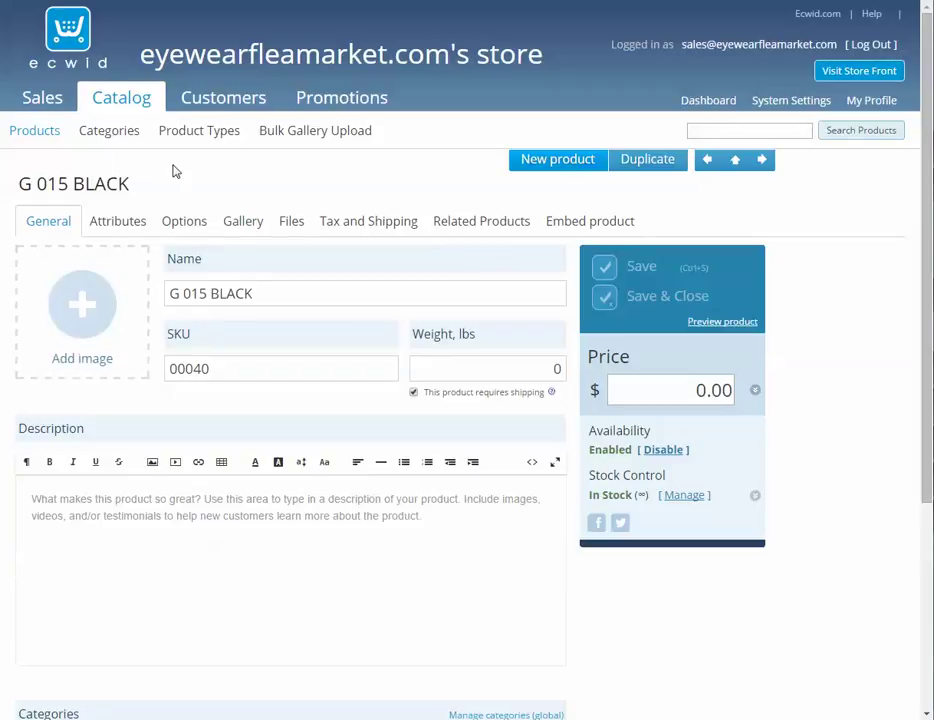
left_click(40, 130)
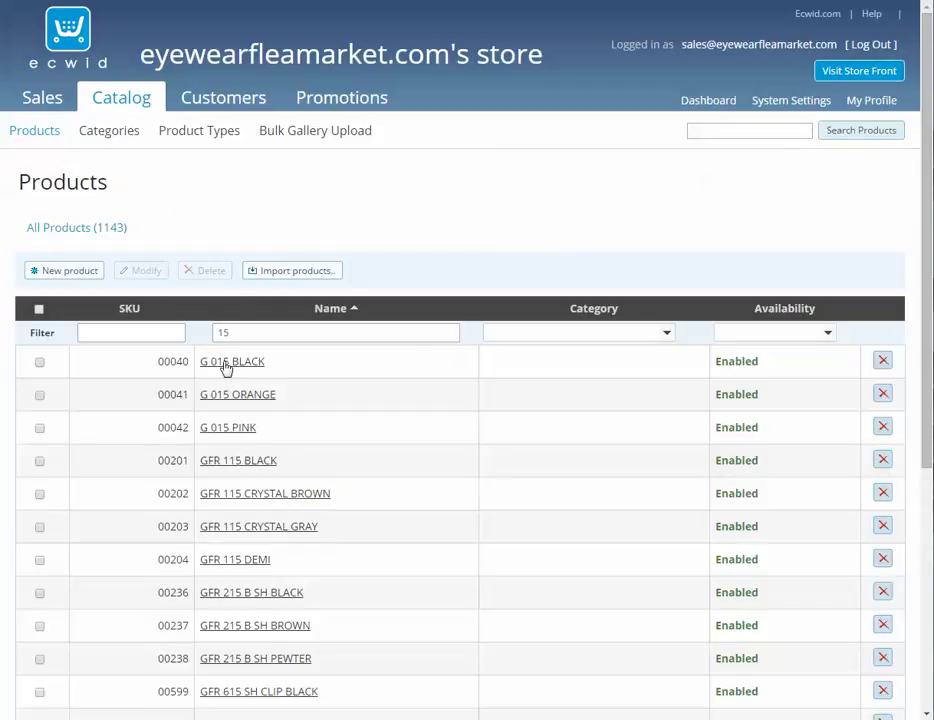
scroll(307, 382, "down", 2)
scroll(307, 382, "up", 2)
left_click(240, 363)
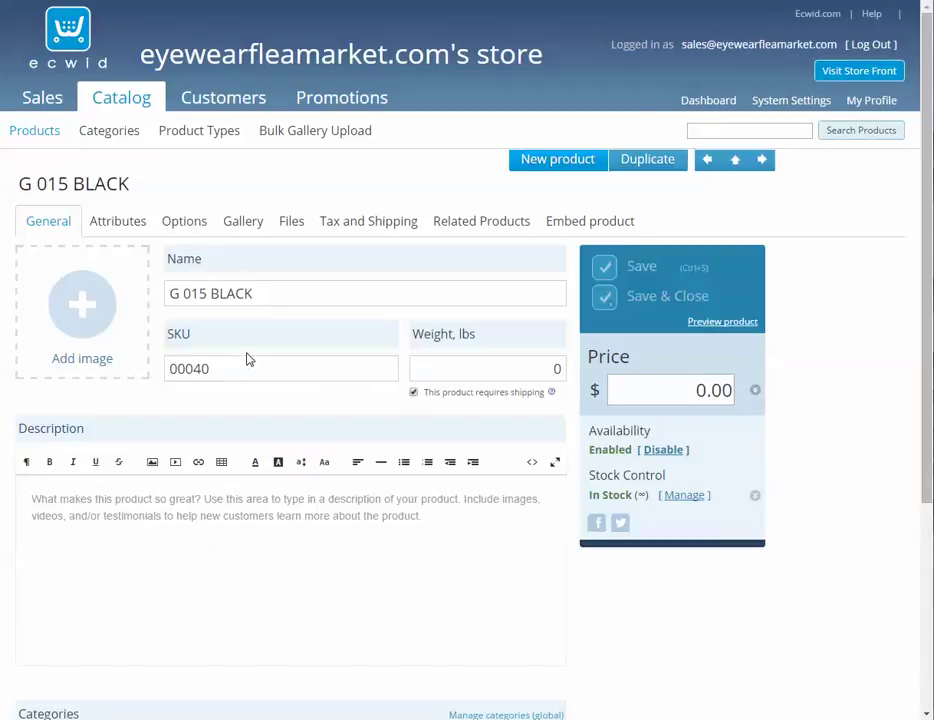
left_click(685, 388)
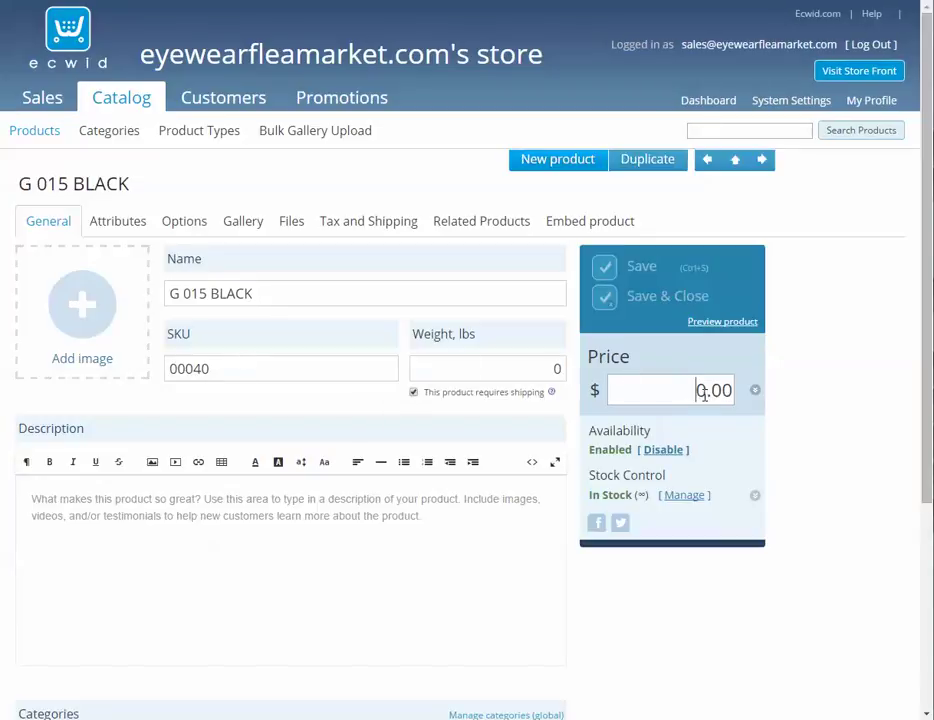